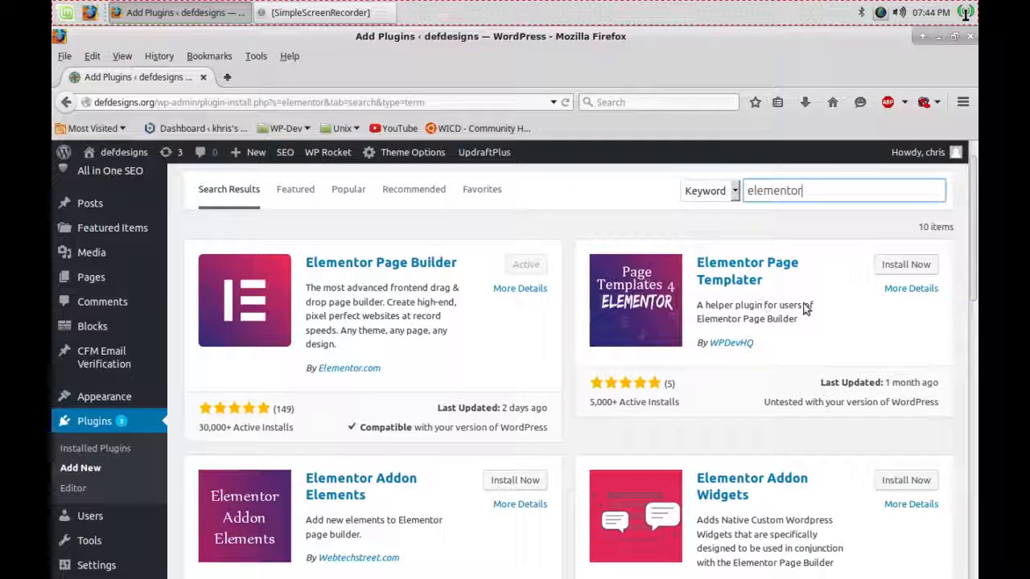
# Step: Look through the plugin search results for elementor, and review Elementor's general and style settings page
pyautogui.scroll(-2, 725, 346)
pyautogui.scroll(2, 971, 242)
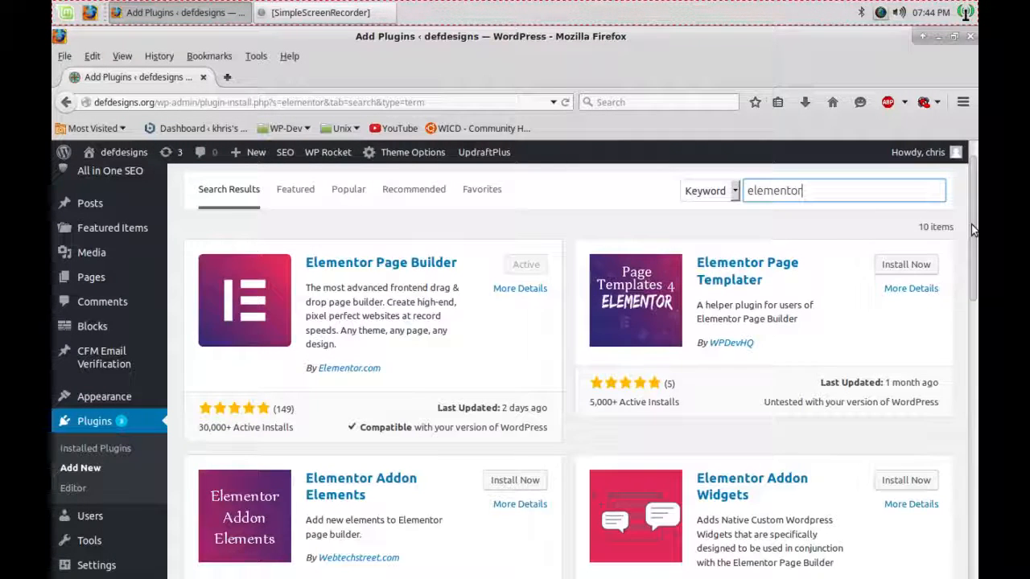
pyautogui.moveTo(971, 224); pyautogui.dragTo(966, 268)
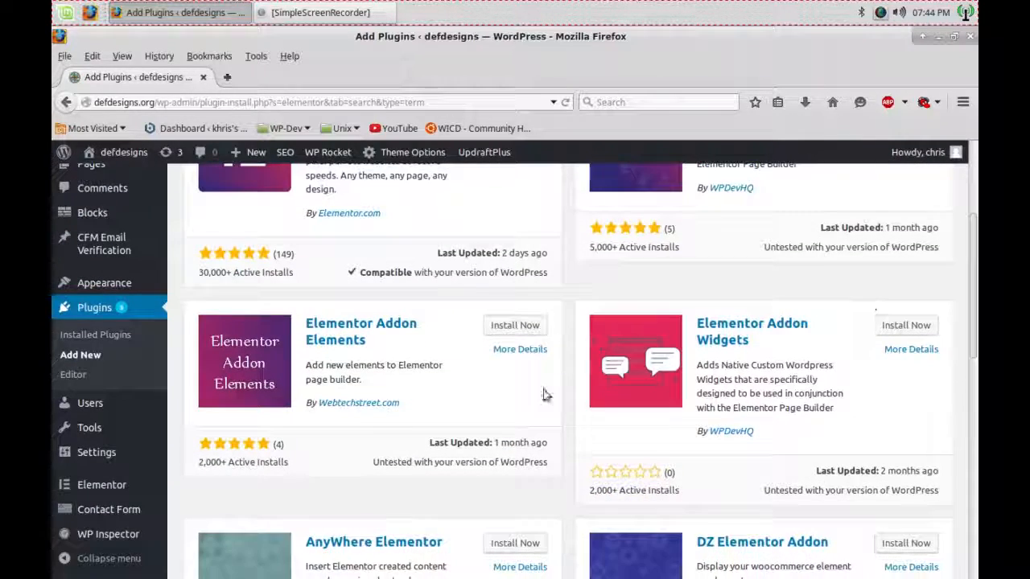
pyautogui.moveTo(101, 491)
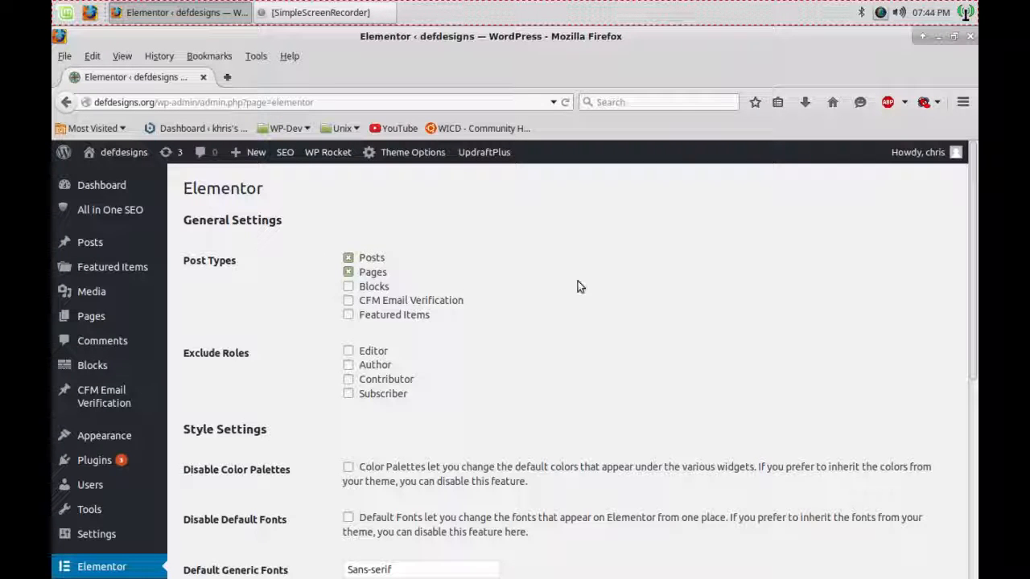
pyautogui.moveTo(975, 253); pyautogui.dragTo(977, 352)
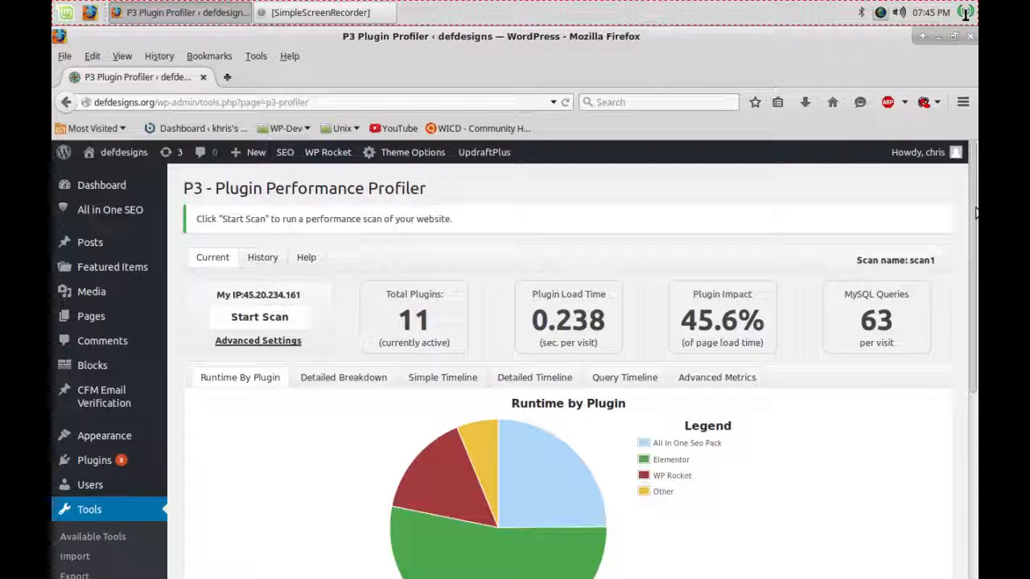
# Step: Run an automatic P3 Plugin Profiler performance scan of the site with the scan name "scanned"
pyautogui.moveTo(975, 212); pyautogui.dragTo(973, 281)
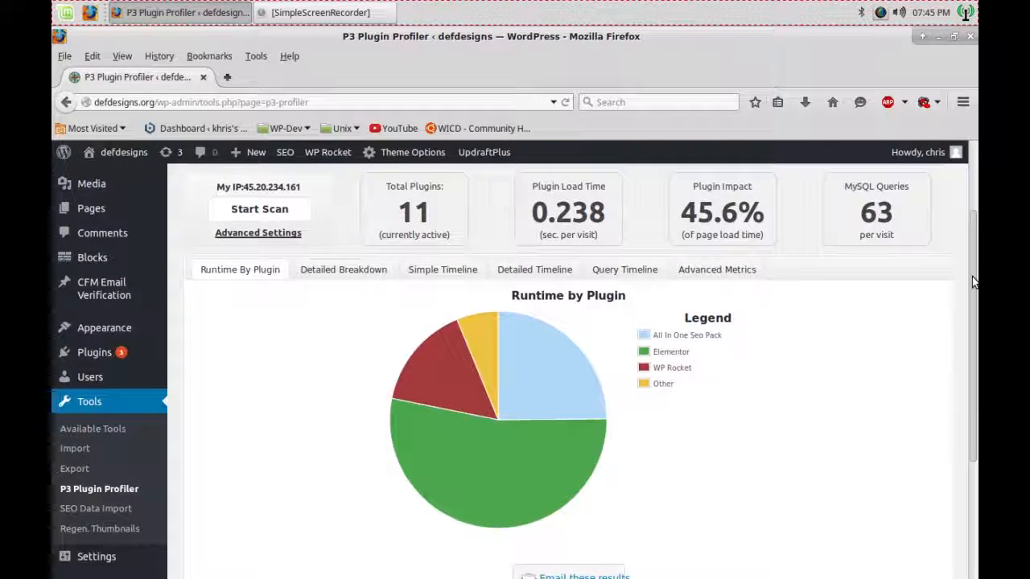
pyautogui.scroll(4, 972, 282)
pyautogui.click(258, 382)
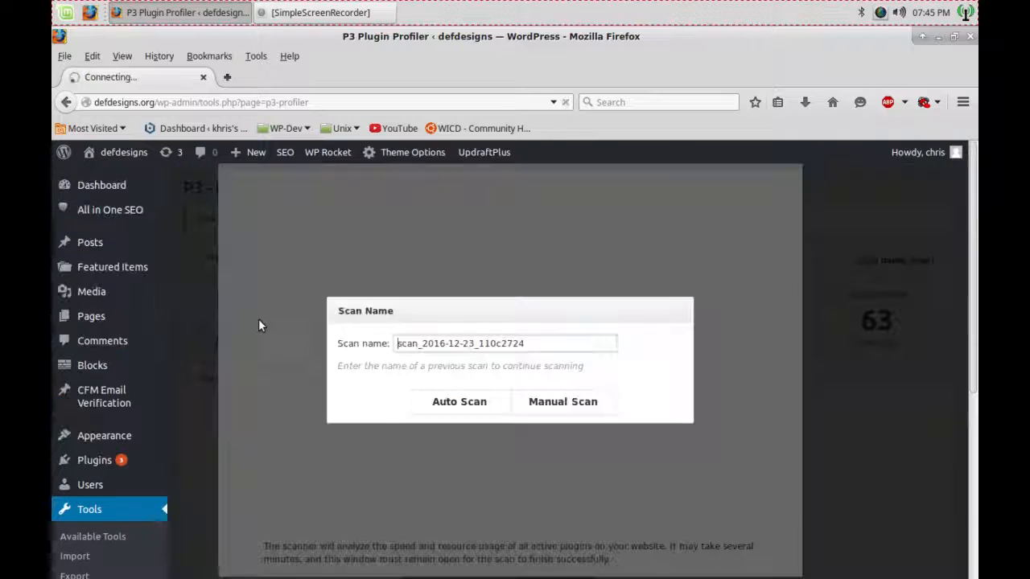
pyautogui.moveTo(550, 346); pyautogui.dragTo(389, 324)
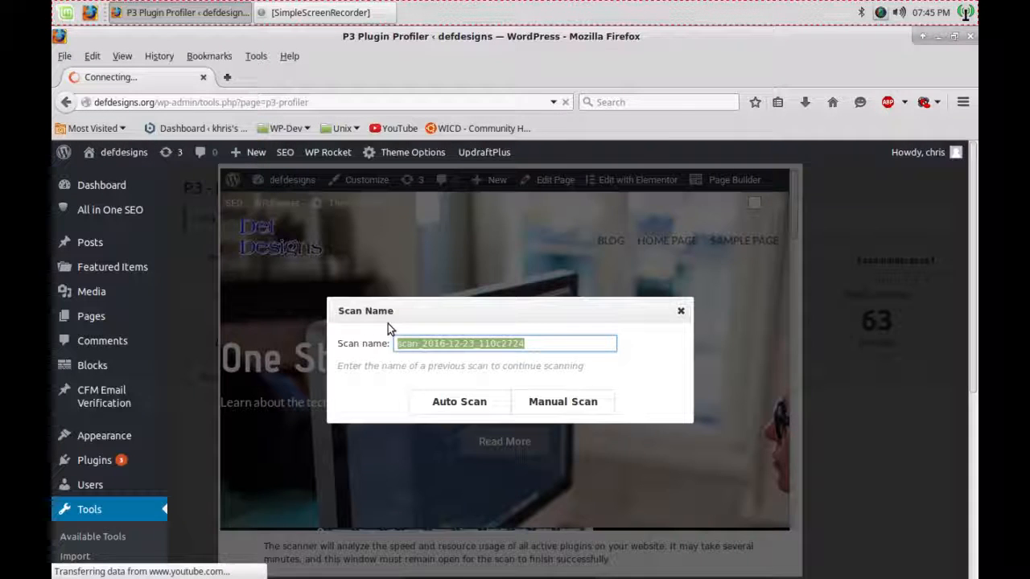
pyautogui.write('scanned')
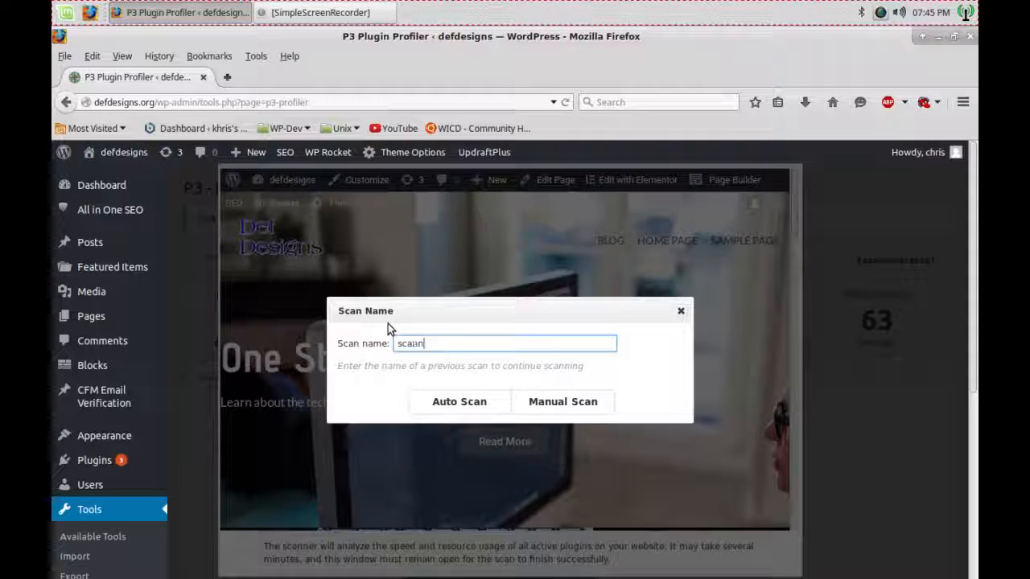
pyautogui.click(445, 405)
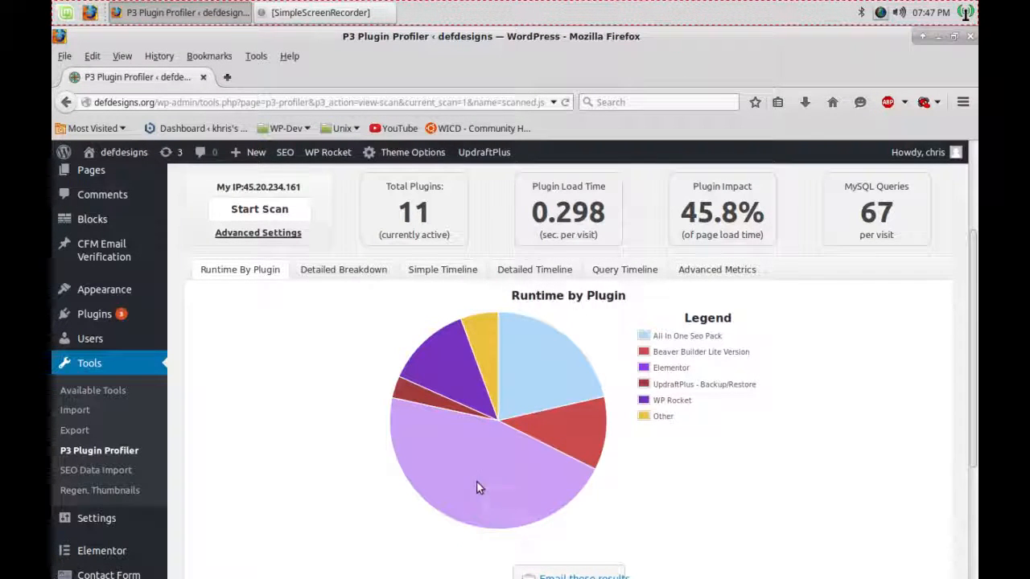
# Step: Examine Elementor's share in the Runtime by Plugin chart and the scan's plugin load figures
pyautogui.moveTo(478, 474)
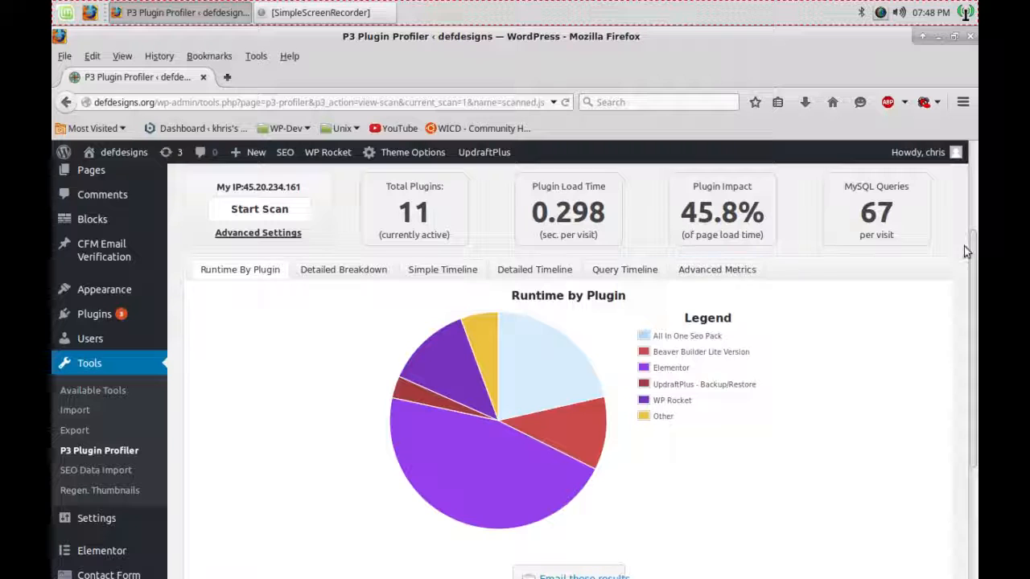
pyautogui.scroll(2, 973, 234)
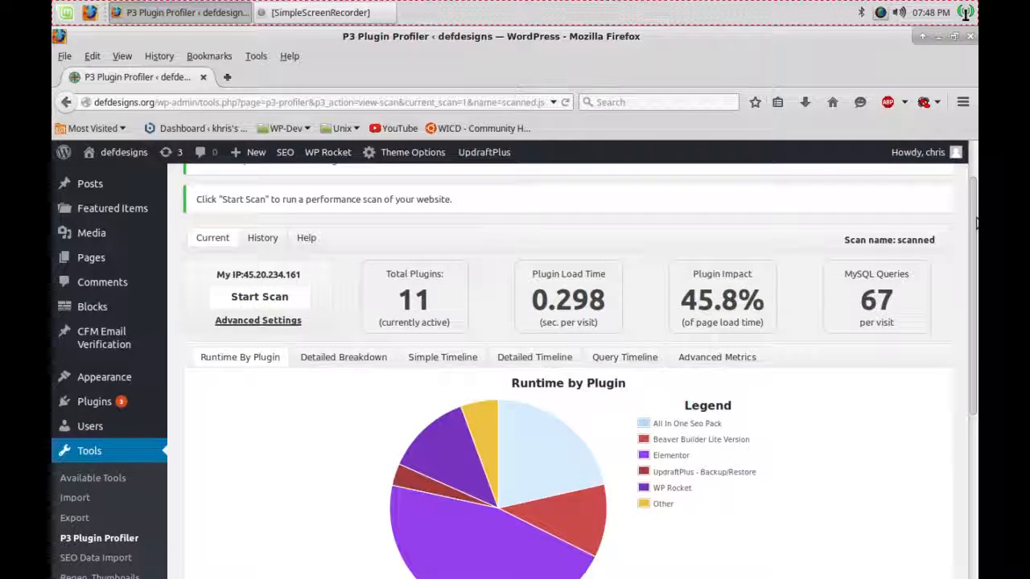
pyautogui.scroll(2, 976, 223)
# Step: Visit the defdesigns home page and open it for editing with Elementor
pyautogui.moveTo(121, 153)
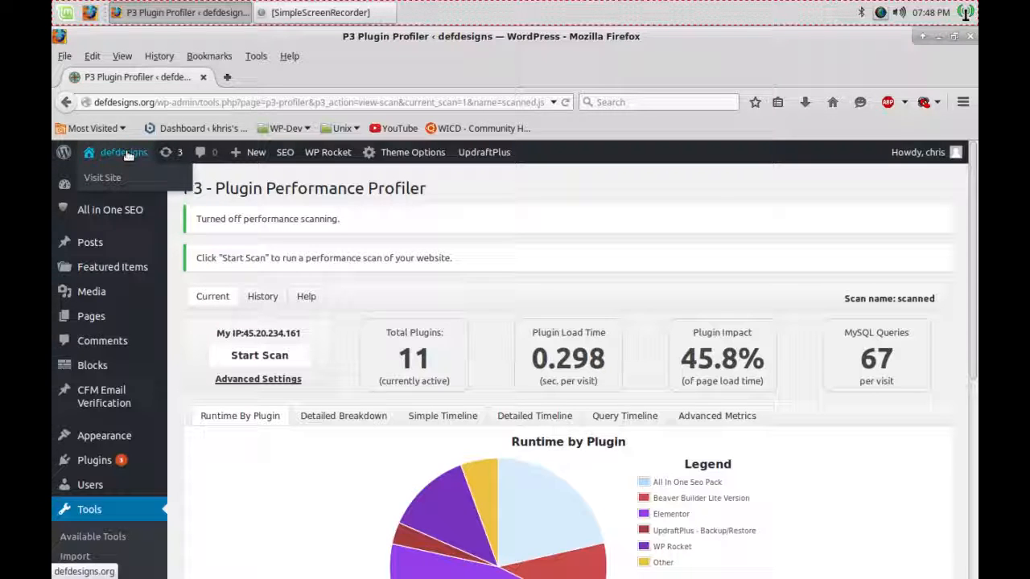
pyautogui.click(125, 153)
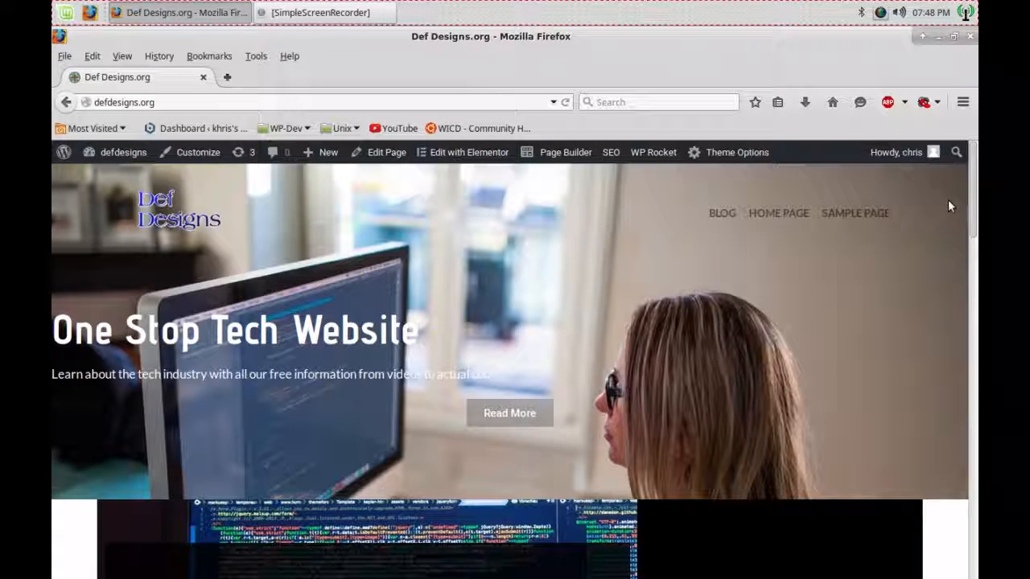
pyautogui.click(476, 158)
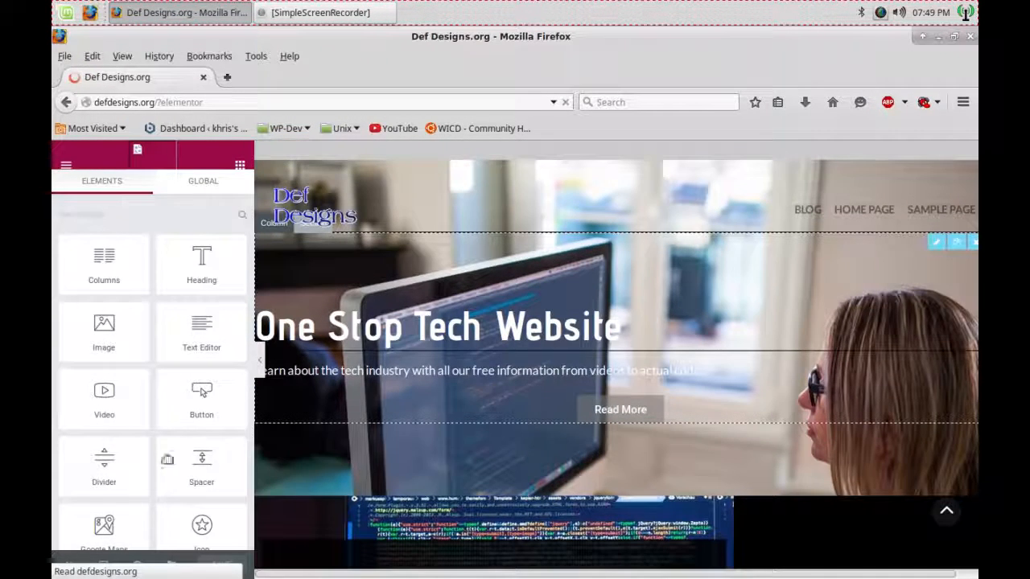
# Step: Look through the basic and general elements that Elementor offers for building the page
pyautogui.moveTo(250, 231)
pyautogui.mouseDown()
pyautogui.moveTo(250, 462)
pyautogui.moveTo(252, 214)
pyautogui.mouseUp()
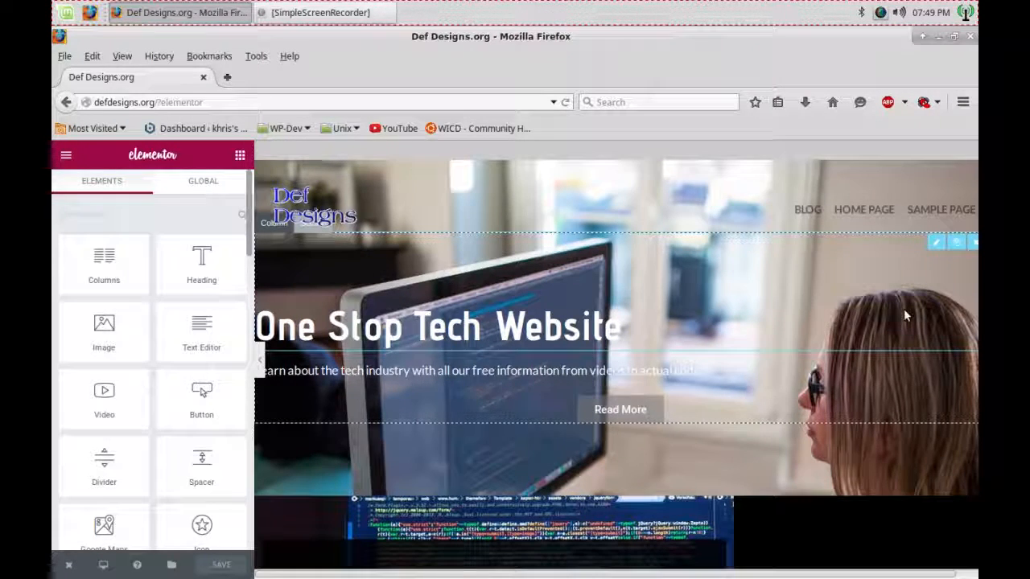
pyautogui.scroll(-5, 189, 299)
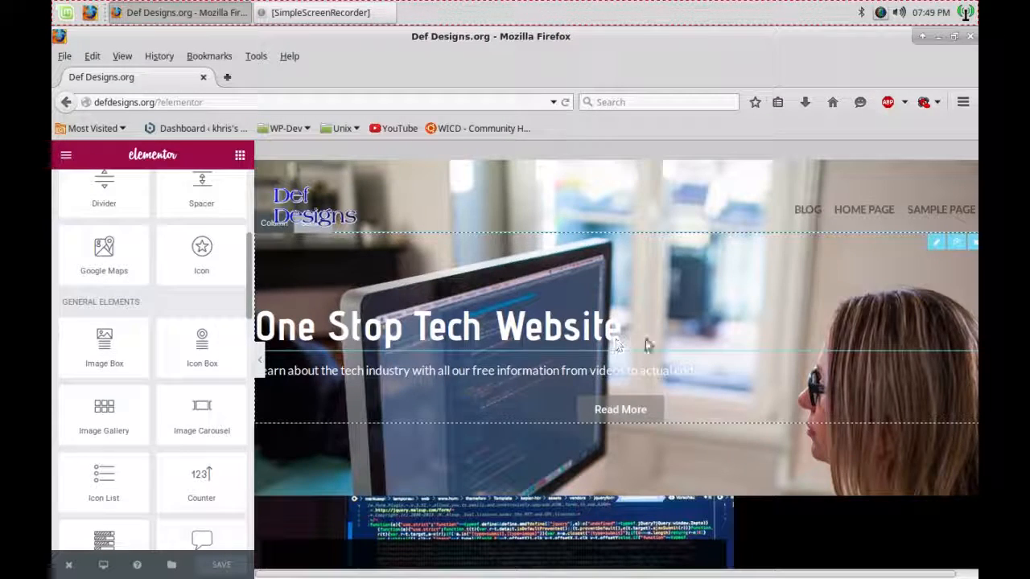
pyautogui.scroll(1, 145, 287)
pyautogui.scroll(-1, 212, 288)
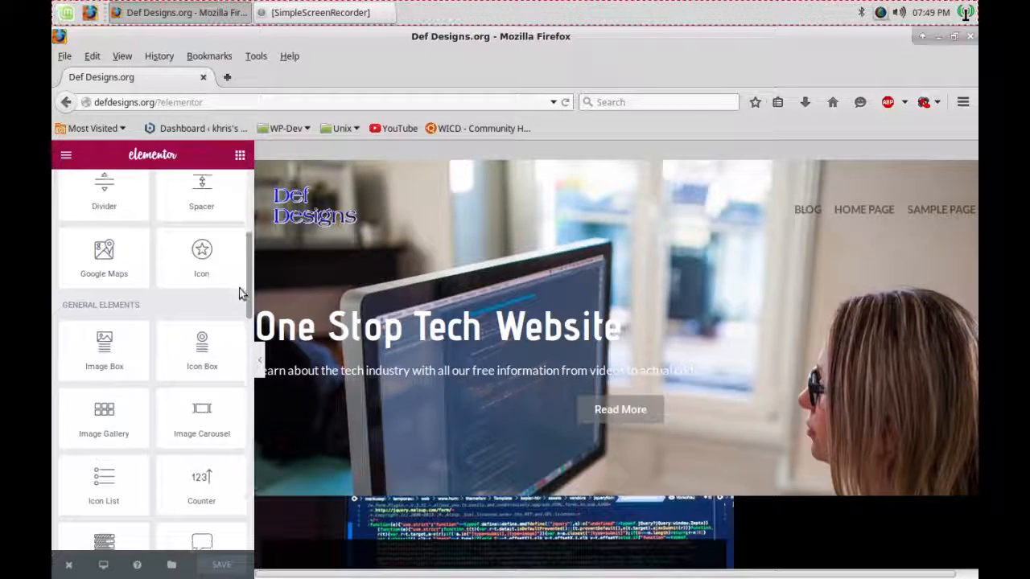
pyautogui.scroll(-3, 240, 293)
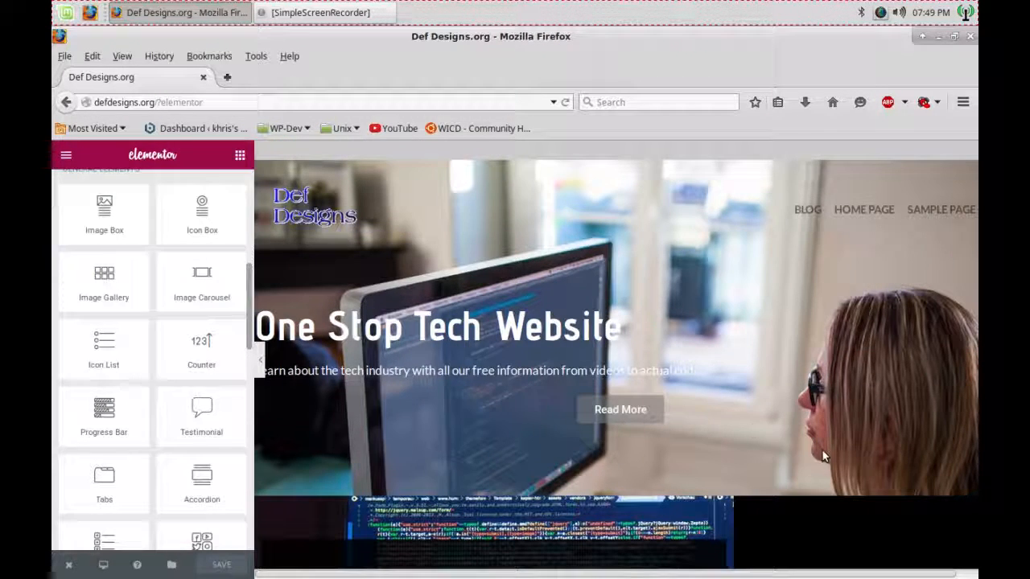
pyautogui.scroll(4, 83, 276)
pyautogui.scroll(-3, 192, 316)
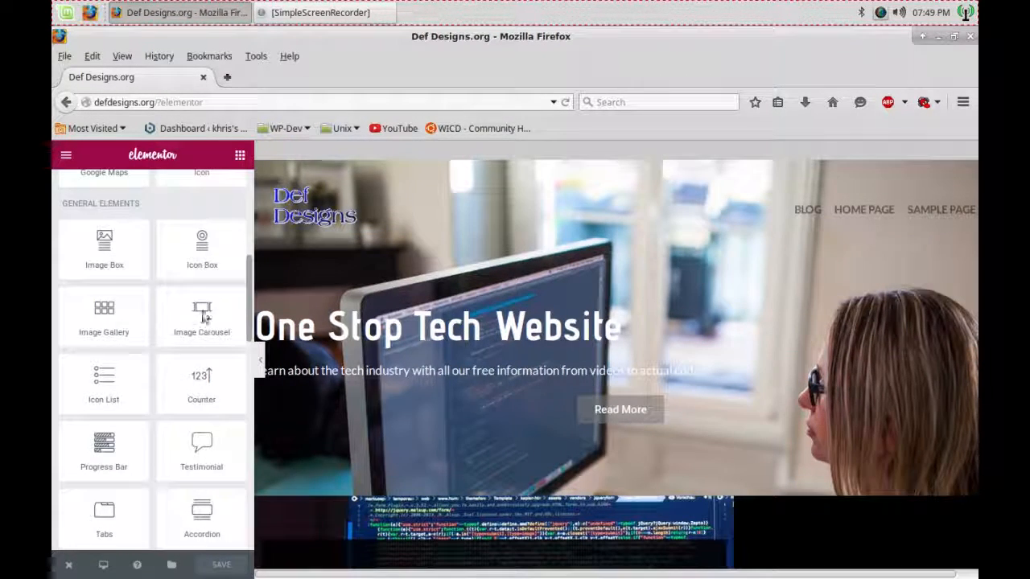
pyautogui.scroll(-1, 108, 322)
pyautogui.scroll(3, 108, 292)
# Step: Add an Image Box element between the "One Stop Tech Website" heading and the text line below it
pyautogui.scroll(-1, 107, 296)
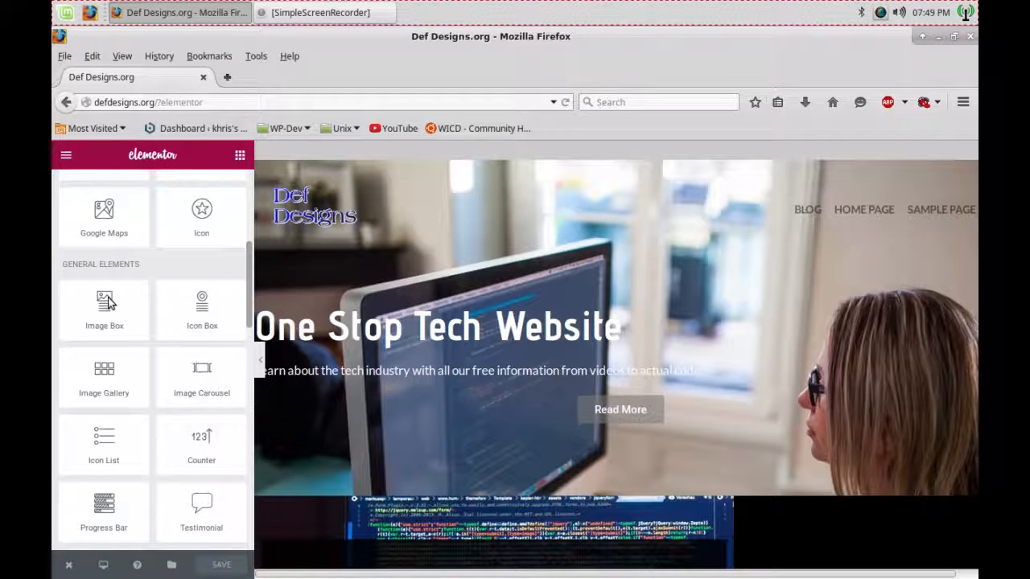
pyautogui.scroll(-1, 121, 306)
pyautogui.moveTo(108, 289); pyautogui.dragTo(669, 376)
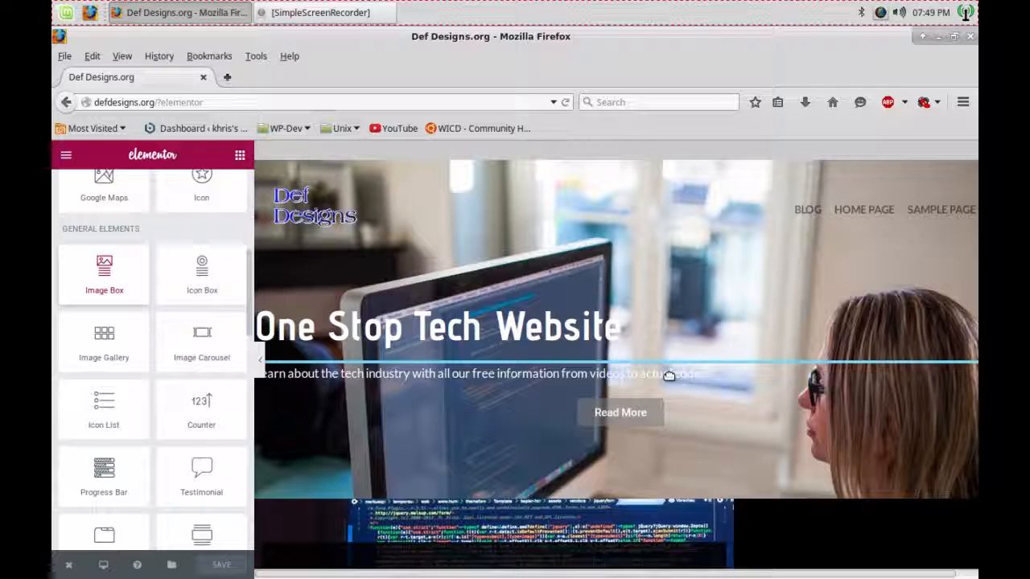
pyautogui.moveTo(669, 376); pyautogui.dragTo(669, 375)
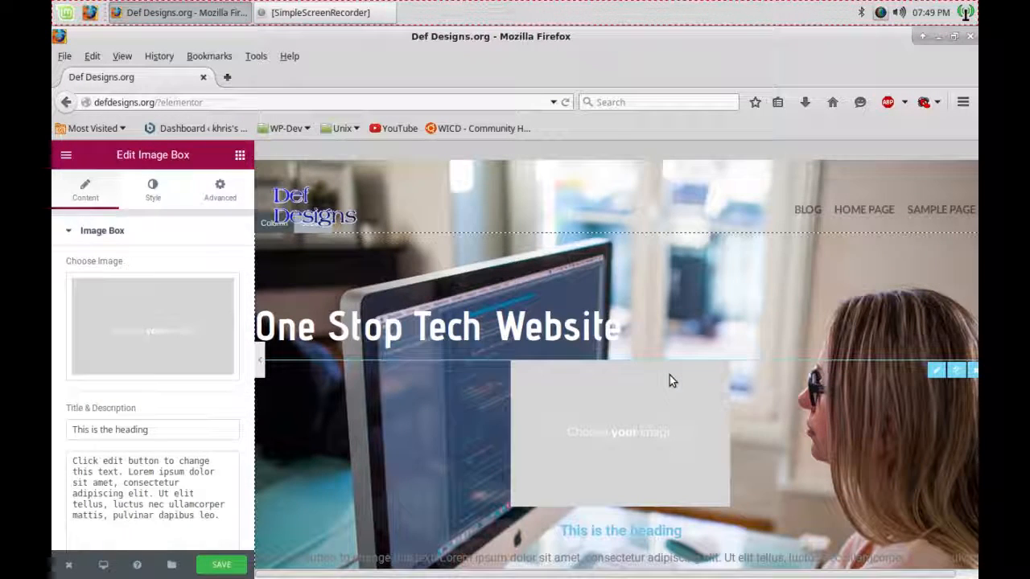
# Step: Insert Penguins.jpg from the media library as the image of the image box
pyautogui.click(178, 329)
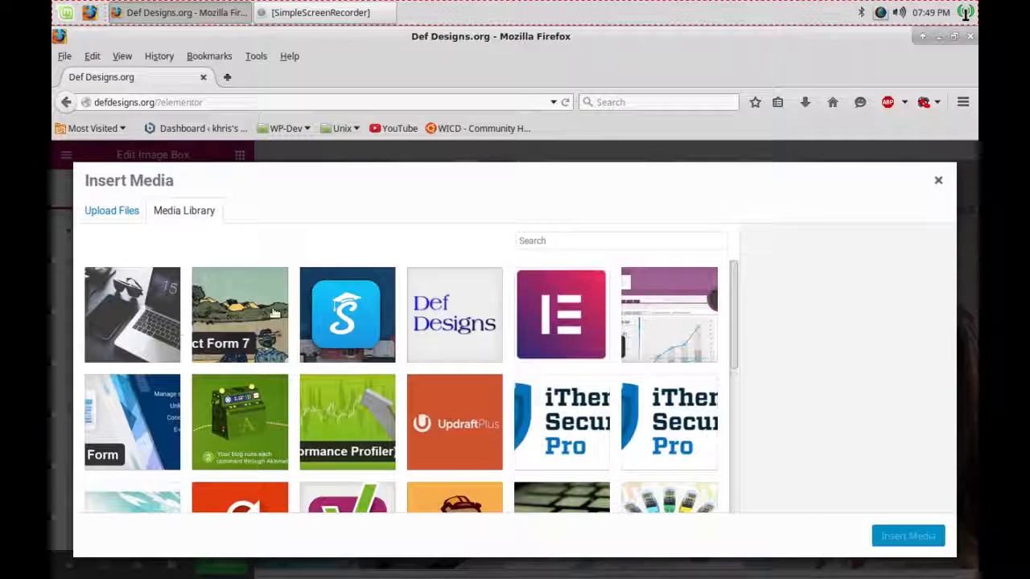
pyautogui.moveTo(730, 293); pyautogui.dragTo(728, 360)
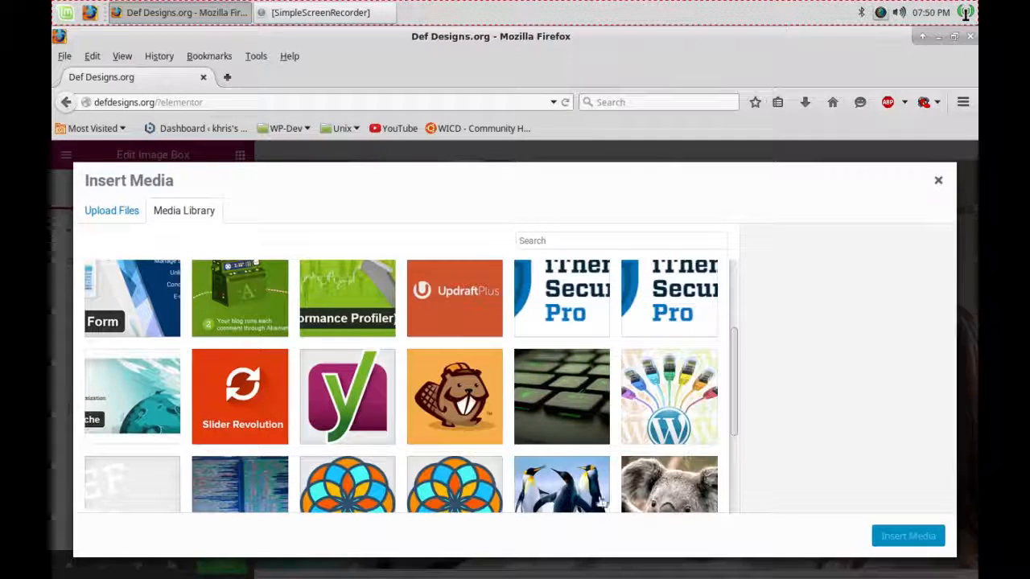
pyautogui.click(580, 484)
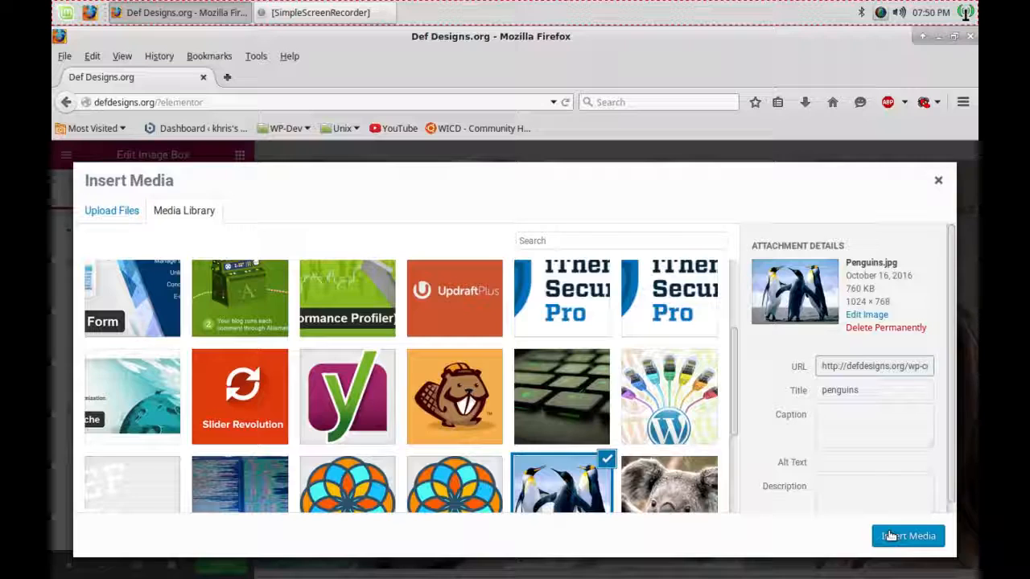
pyautogui.click(891, 536)
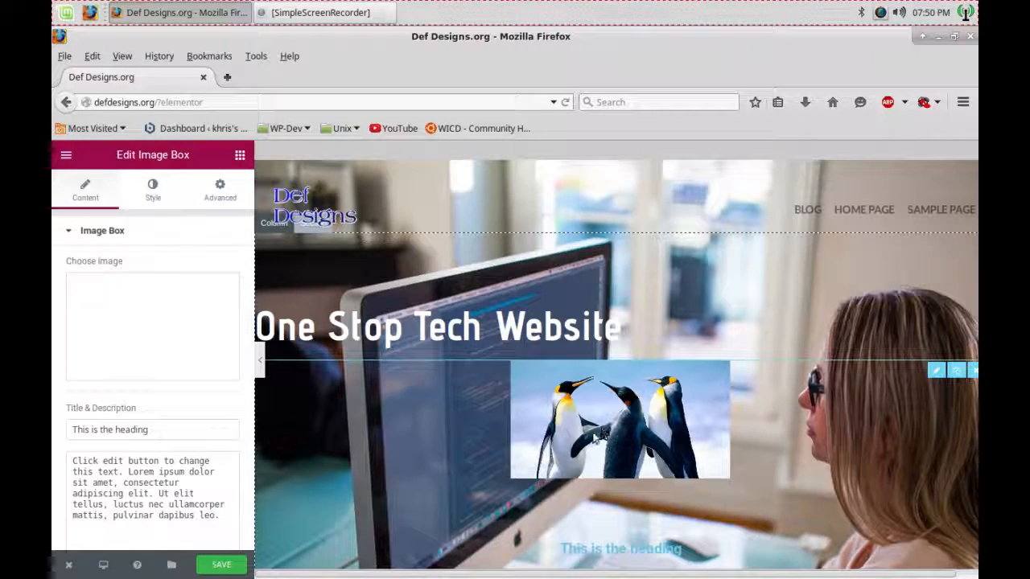
pyautogui.click(169, 430)
pyautogui.moveTo(170, 431); pyautogui.dragTo(52, 423)
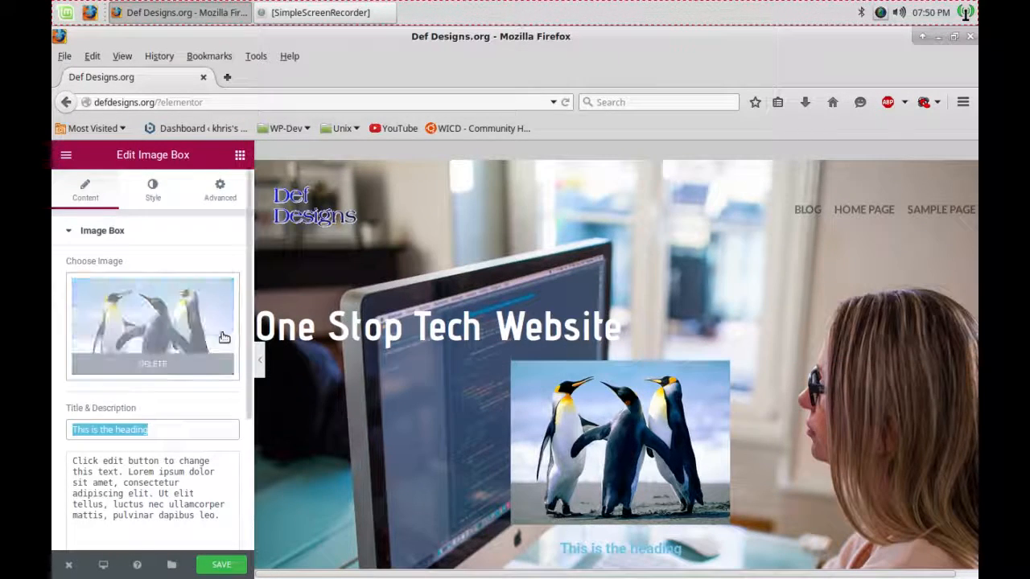
pyautogui.click(247, 288)
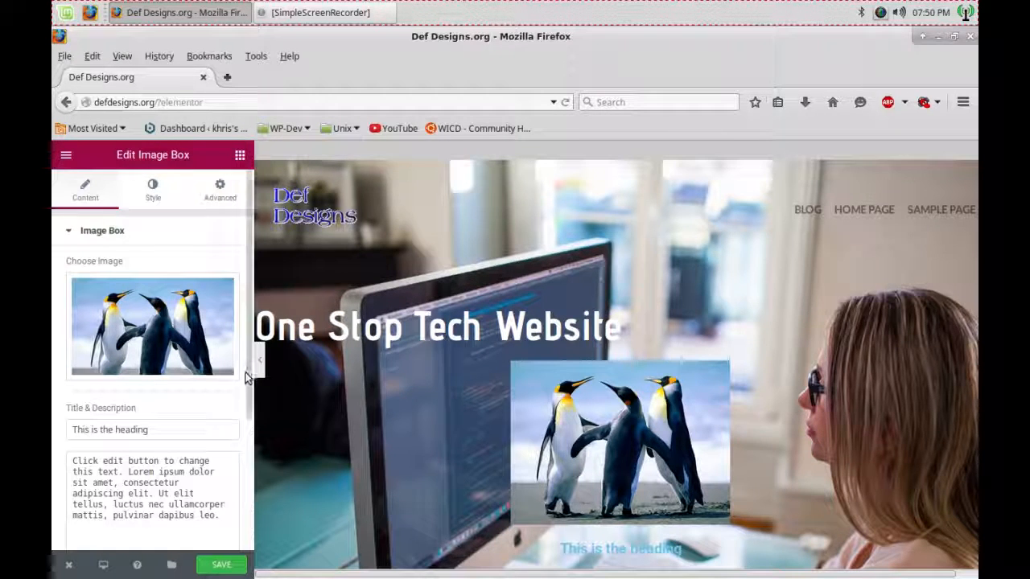
pyautogui.moveTo(247, 378); pyautogui.dragTo(247, 205)
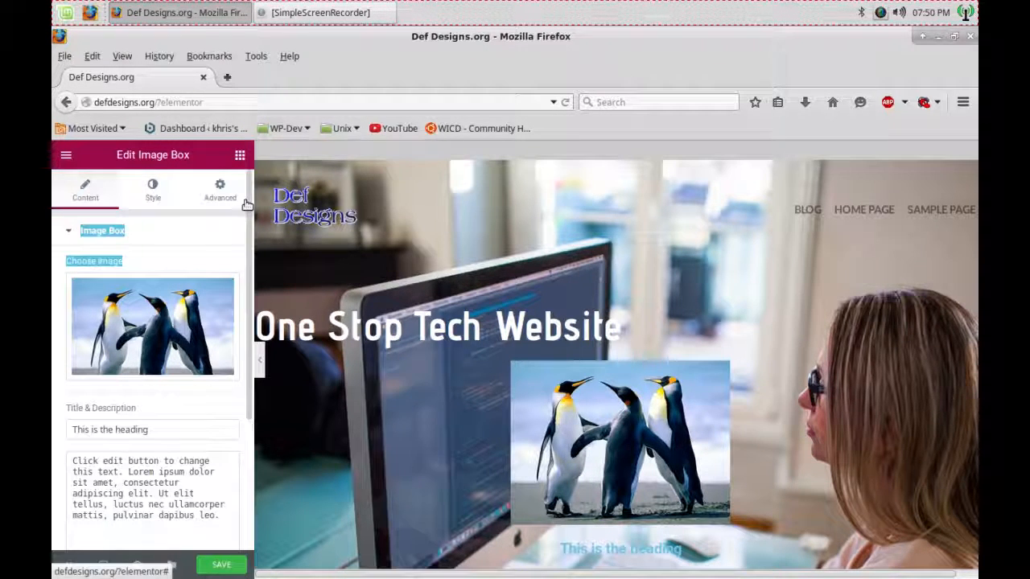
pyautogui.click(166, 212)
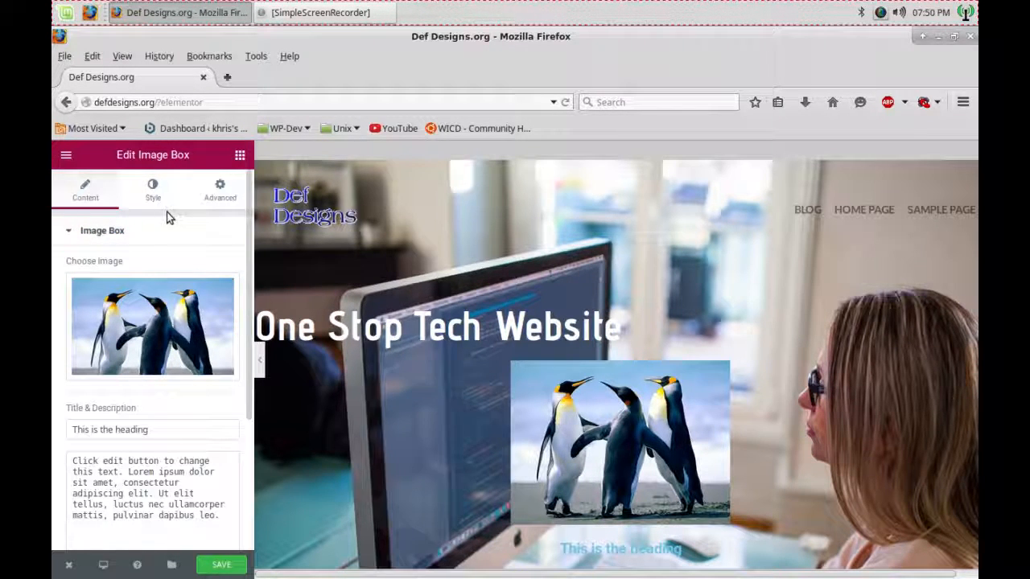
pyautogui.click(81, 233)
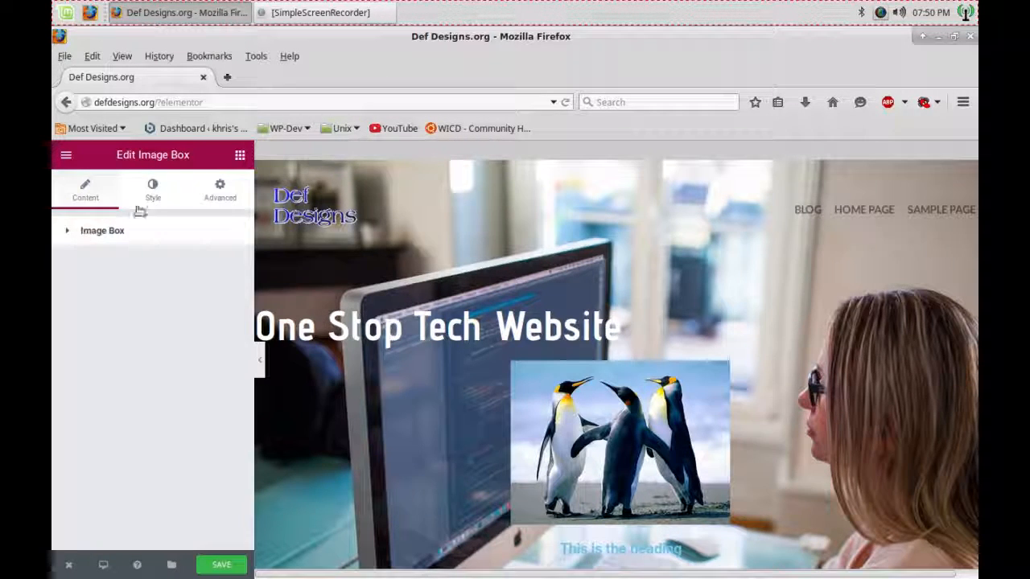
# Step: Set the image size in the image box's style settings to 43
pyautogui.click(152, 200)
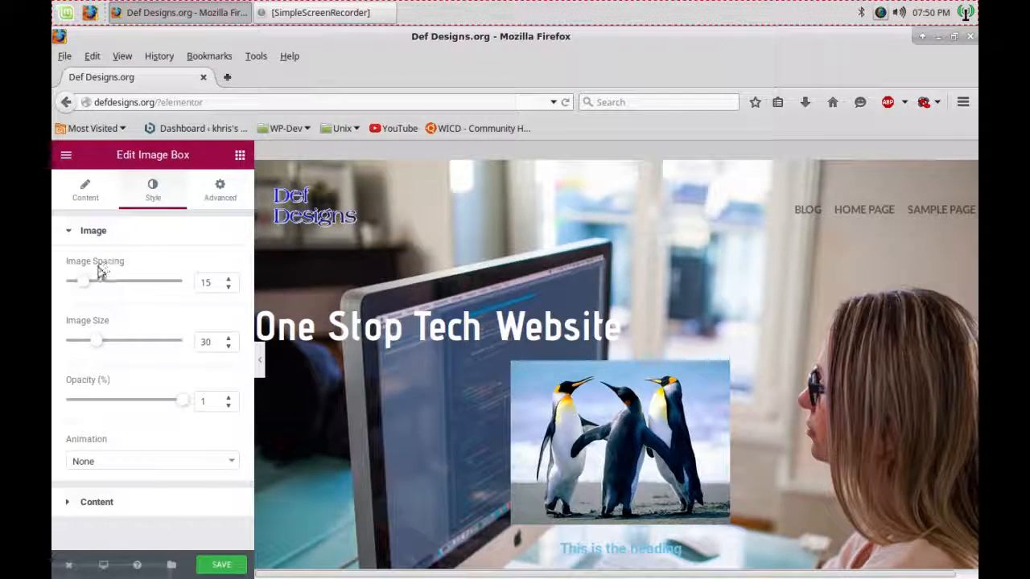
pyautogui.moveTo(98, 343); pyautogui.dragTo(134, 344)
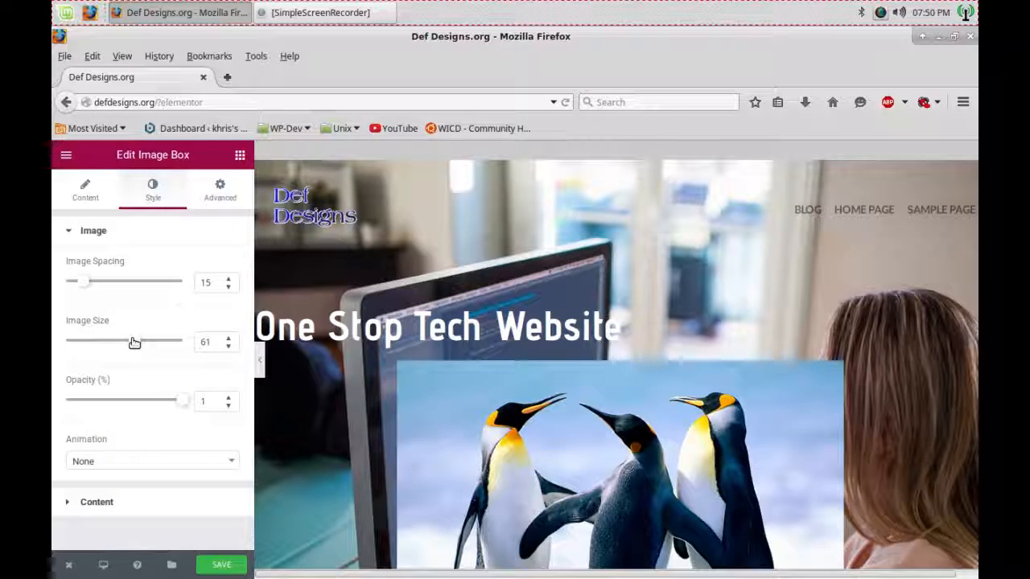
pyautogui.click(114, 341)
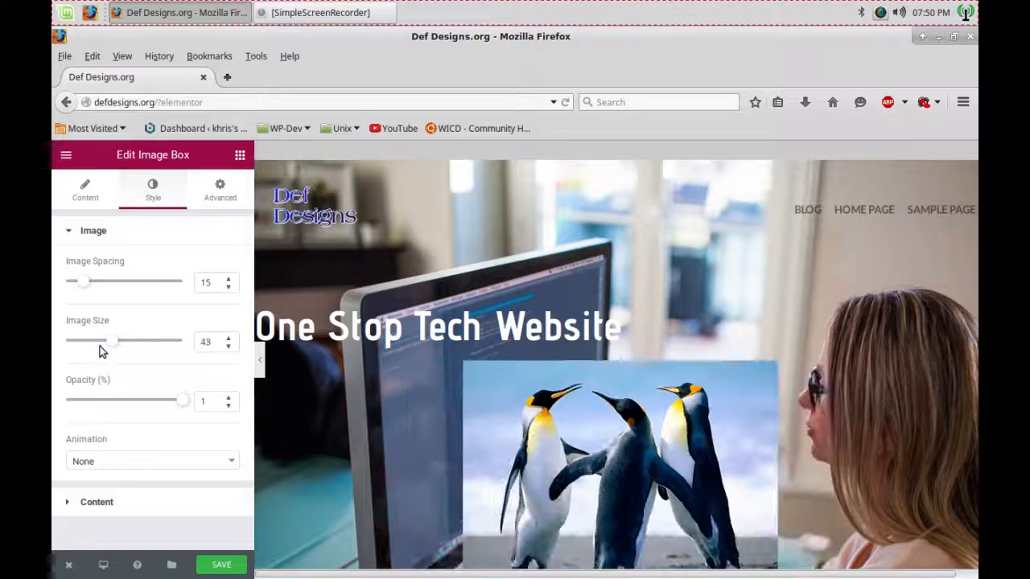
# Step: Set the image animation to Pulse Grow and align the image box's content to the right
pyautogui.click(234, 466)
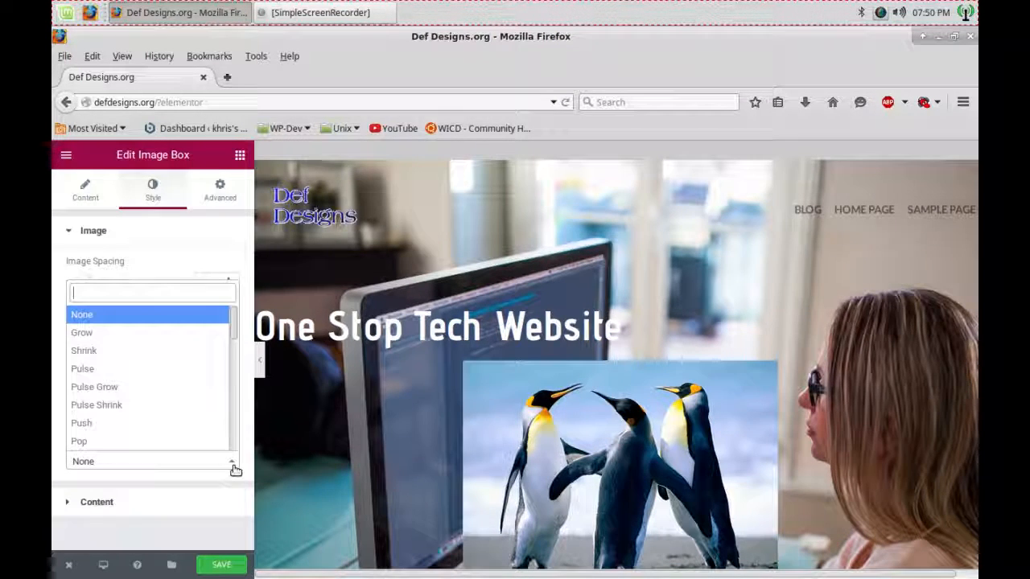
pyautogui.click(121, 393)
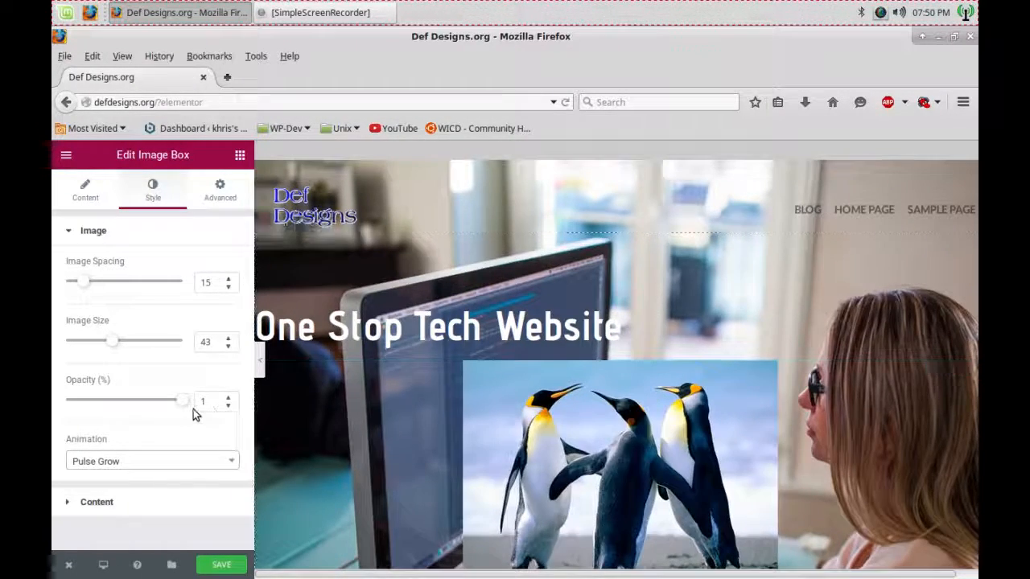
pyautogui.click(69, 504)
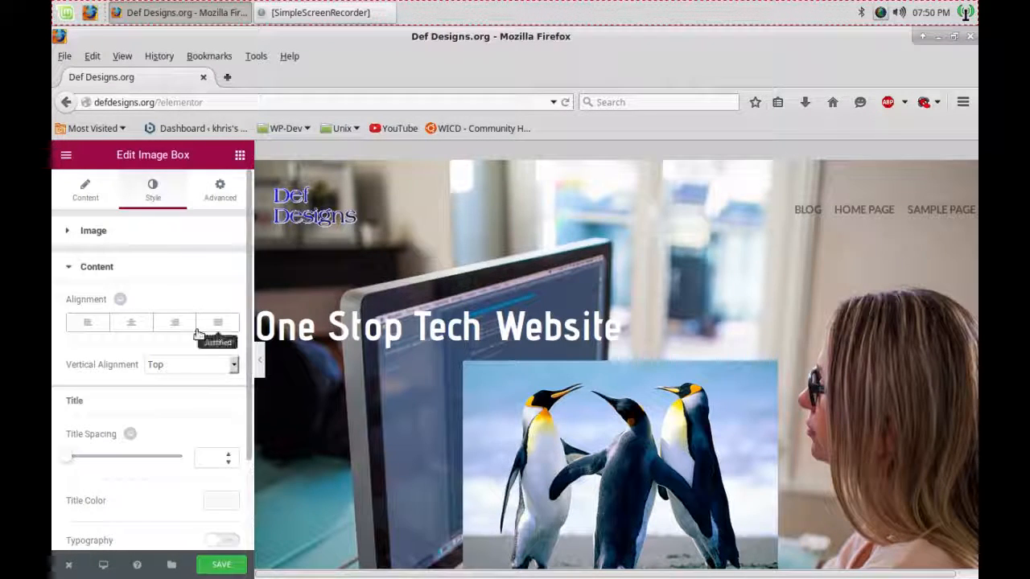
pyautogui.click(93, 322)
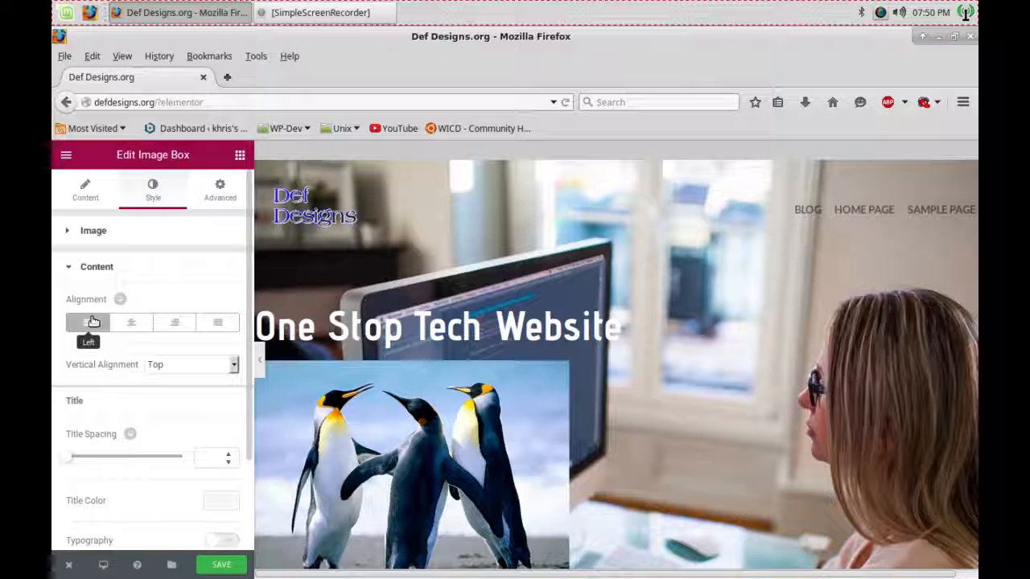
pyautogui.click(175, 326)
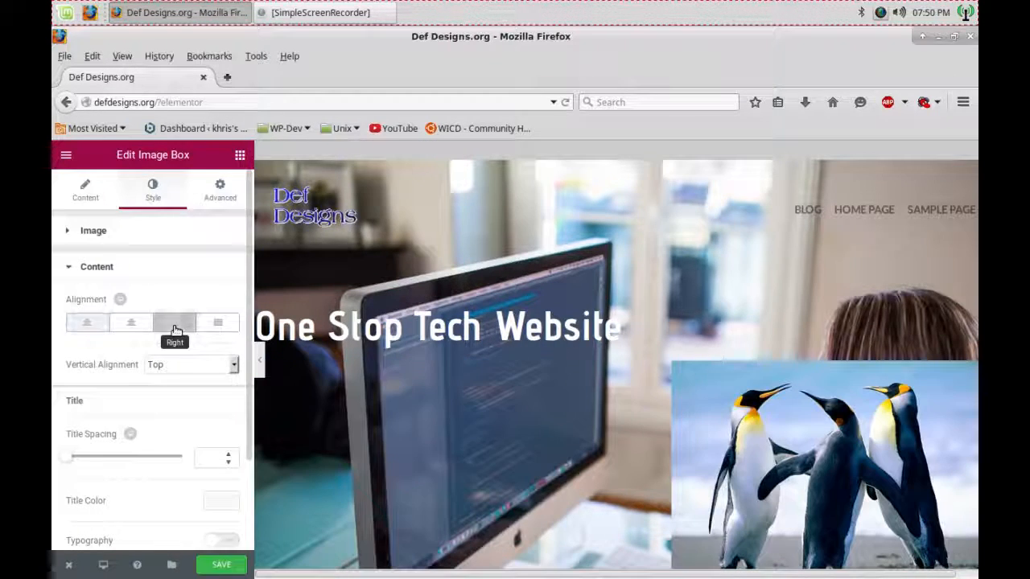
# Step: Check the image box's advanced settings and save the home page
pyautogui.click(214, 193)
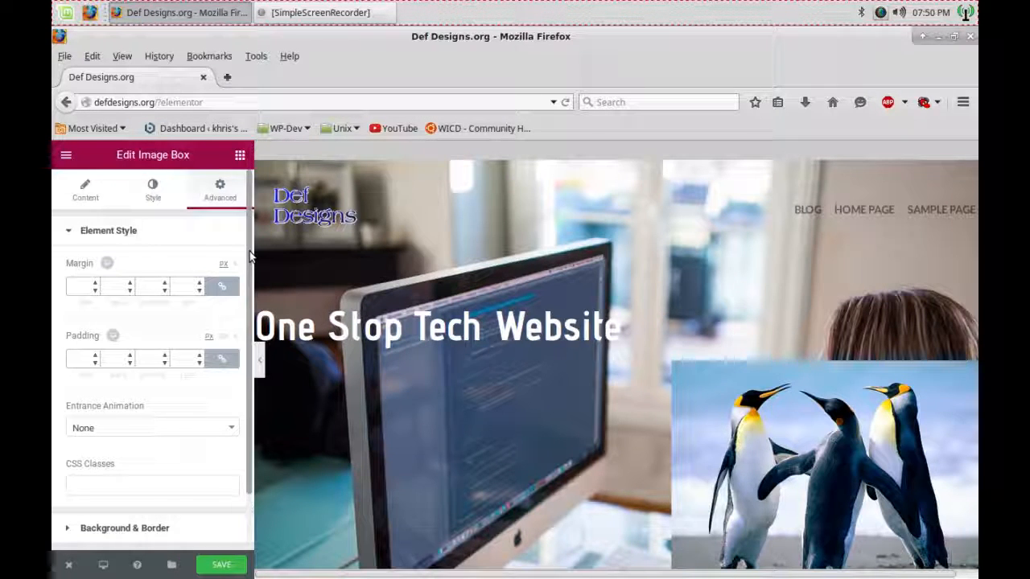
pyautogui.moveTo(249, 256)
pyautogui.mouseDown()
pyautogui.moveTo(249, 326)
pyautogui.moveTo(252, 244)
pyautogui.mouseUp()
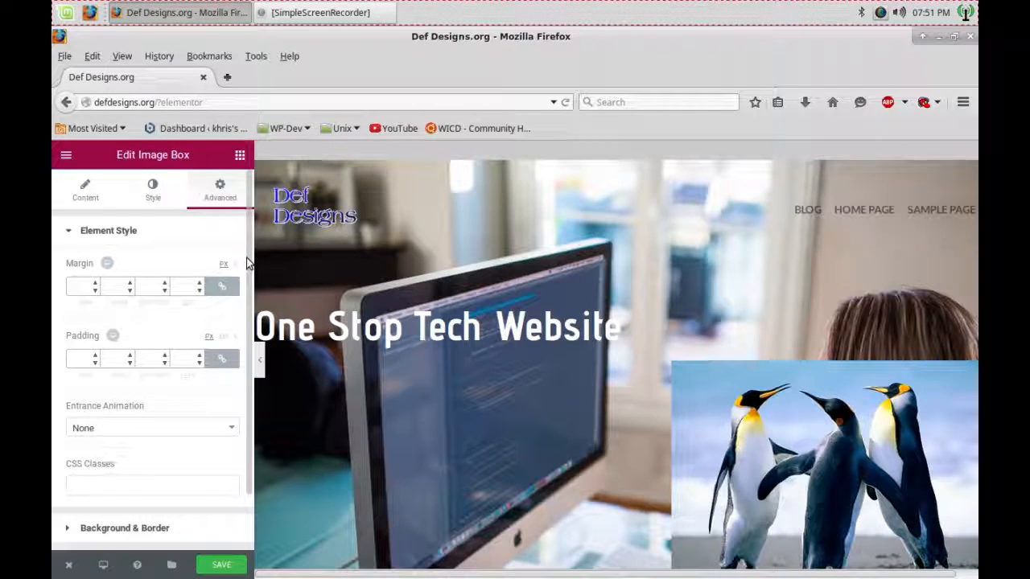
pyautogui.click(153, 187)
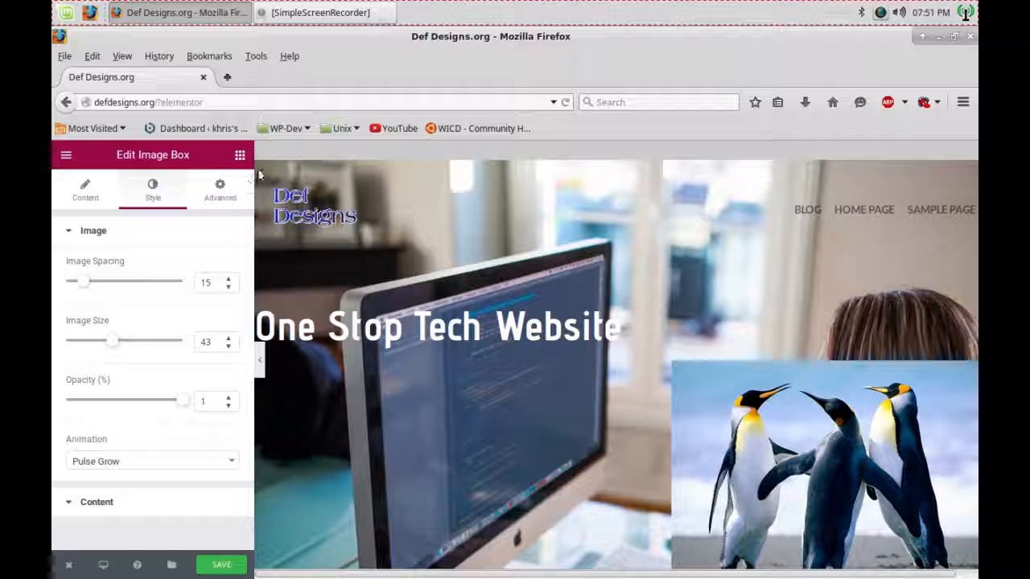
pyautogui.click(223, 566)
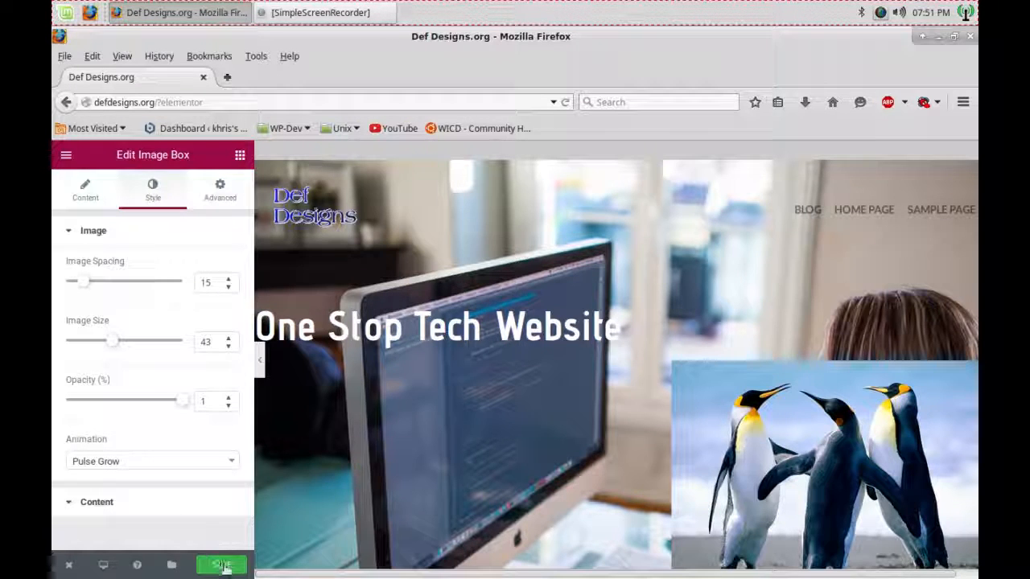
pyautogui.click(218, 567)
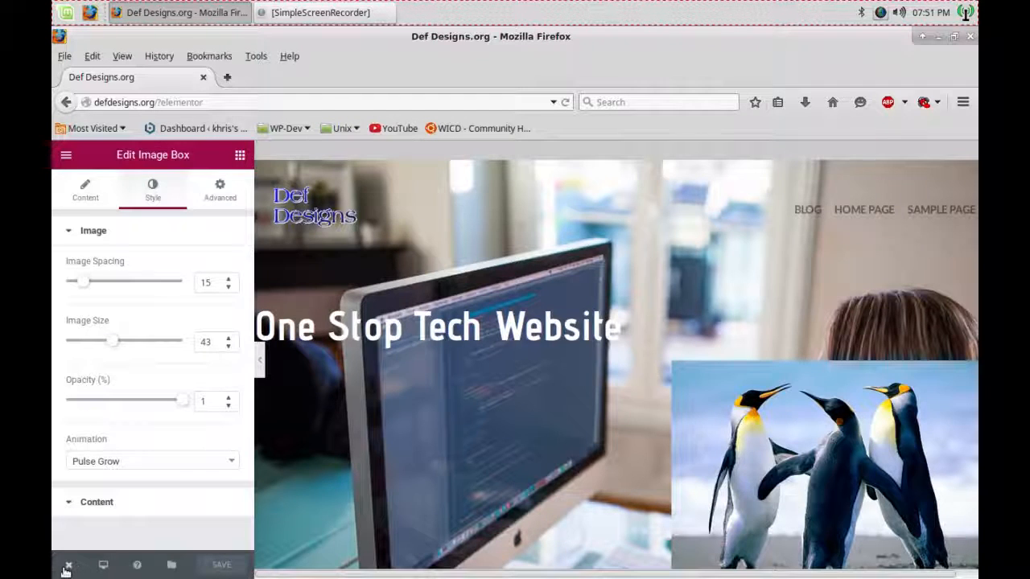
# Step: View the live home page and examine how the penguin image box looks, closing it when finished
pyautogui.click(67, 567)
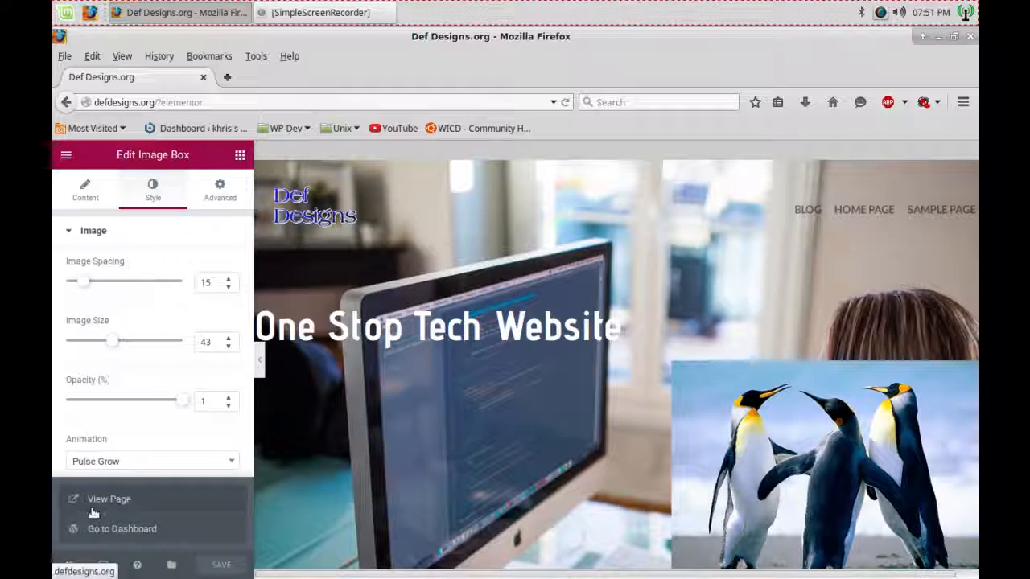
pyautogui.click(150, 499)
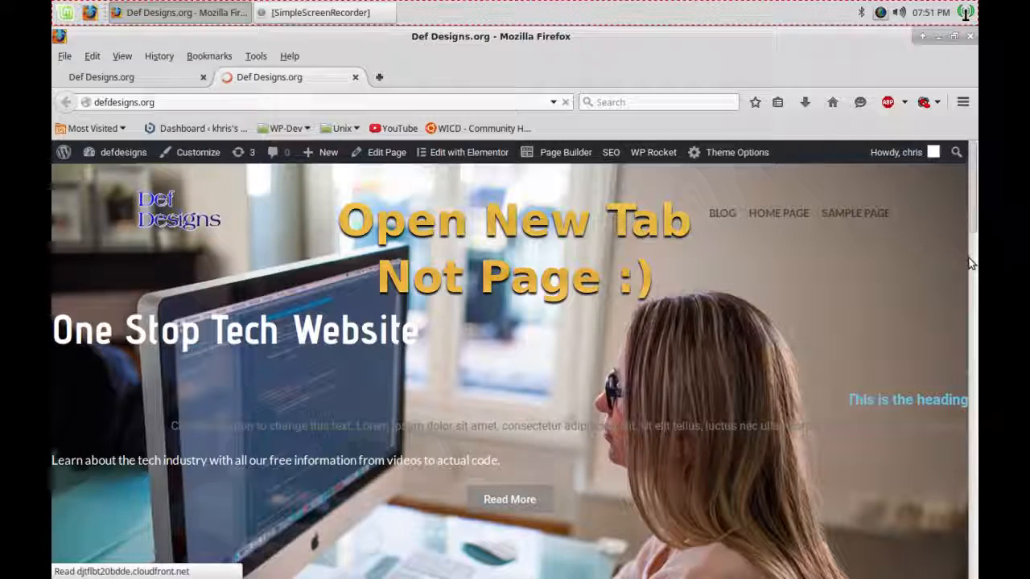
pyautogui.scroll(-5, 971, 264)
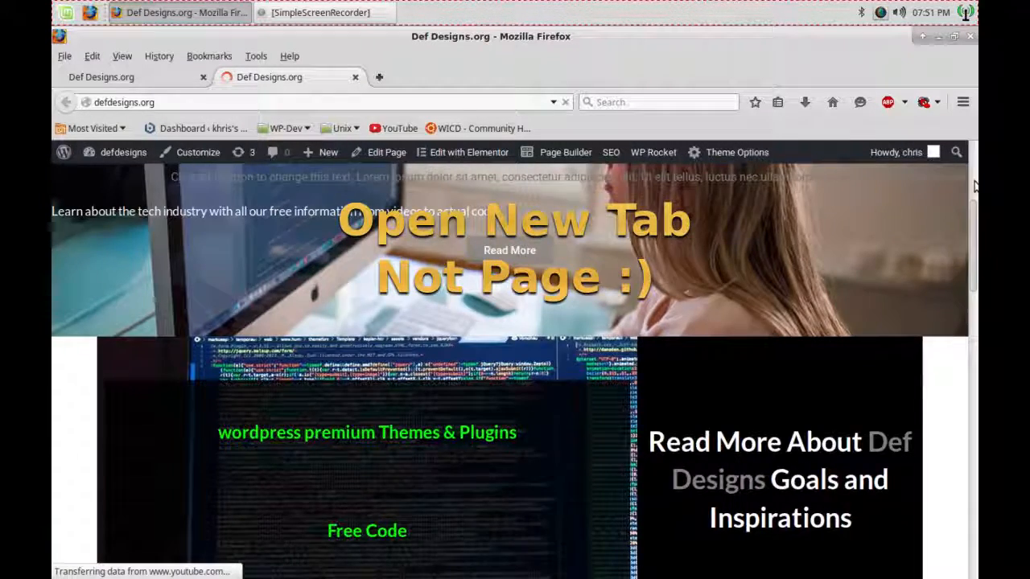
pyautogui.scroll(5, 974, 187)
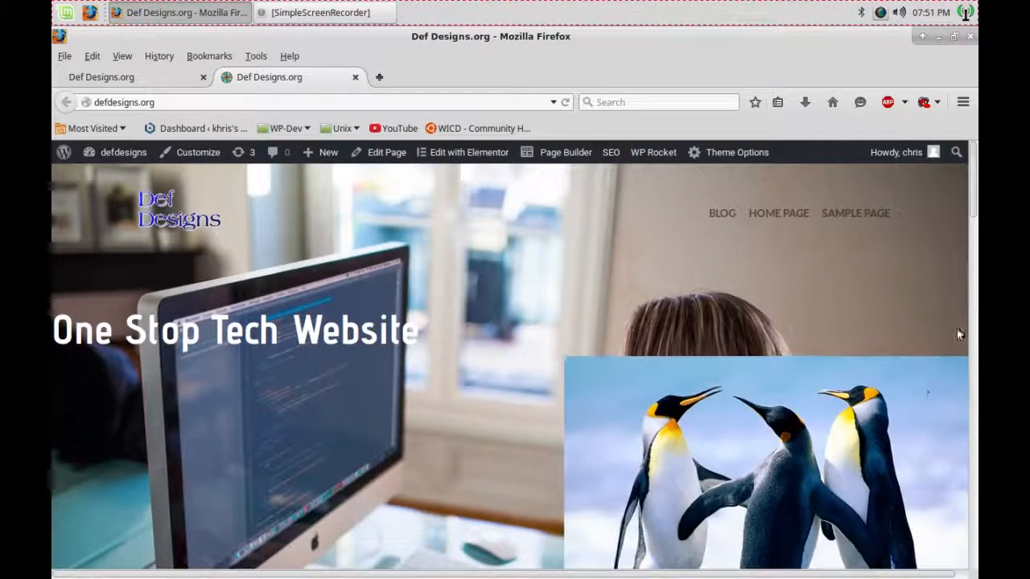
pyautogui.scroll(-5, 973, 227)
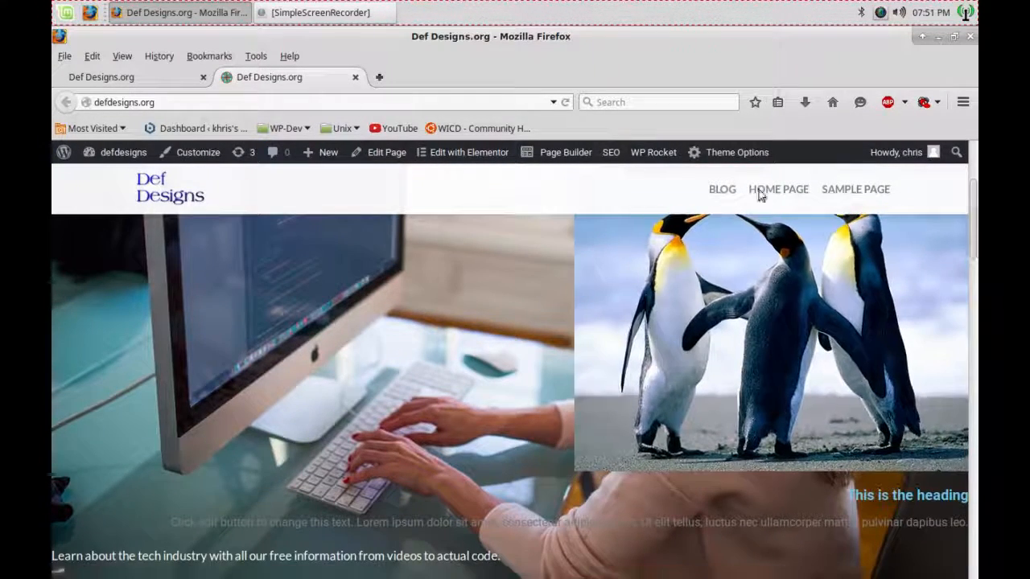
pyautogui.click(355, 76)
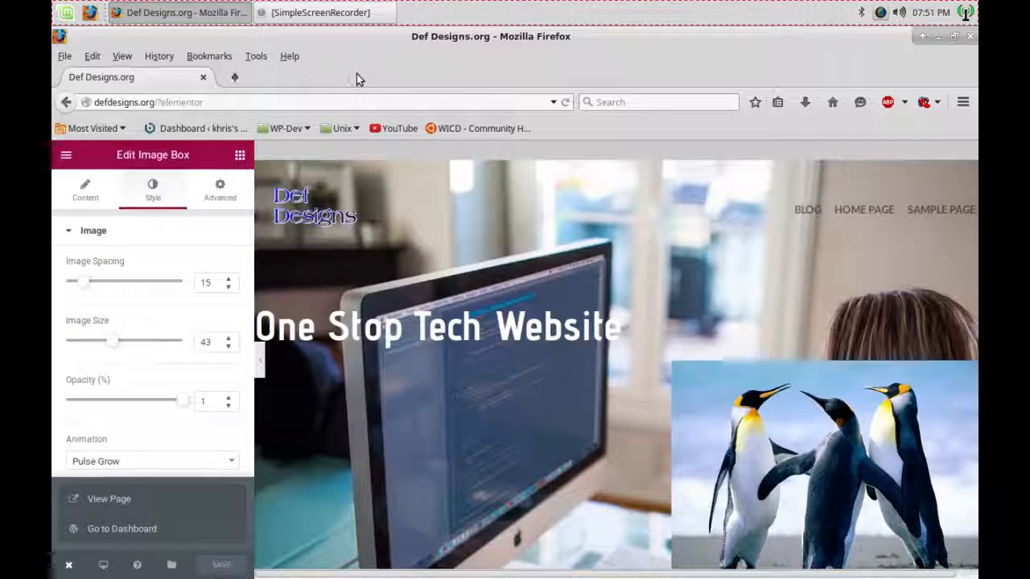
# Step: Leave the Elementor editor for the WordPress dashboard and publish a new post titled "test"
pyautogui.click(129, 532)
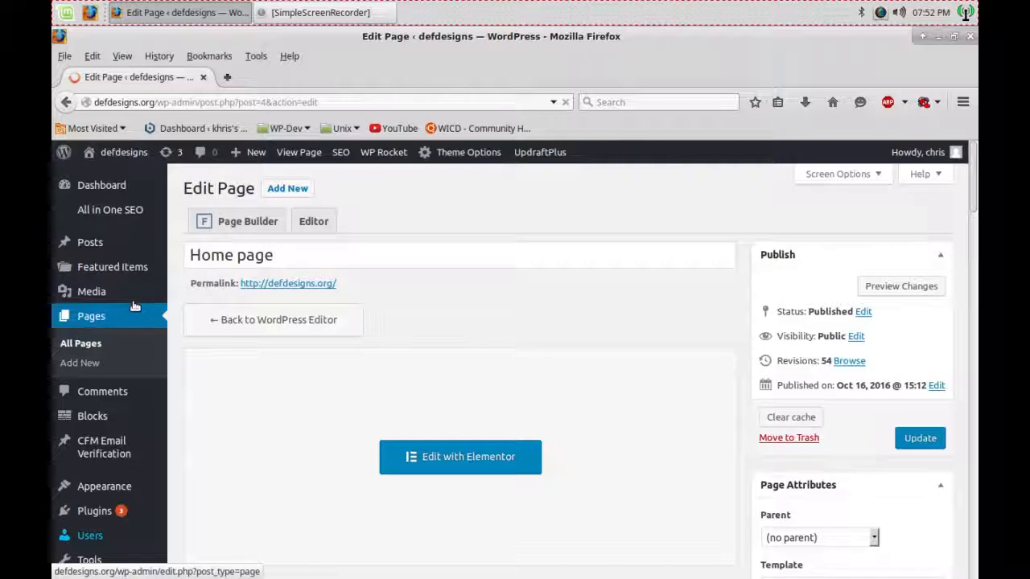
pyautogui.moveTo(149, 156)
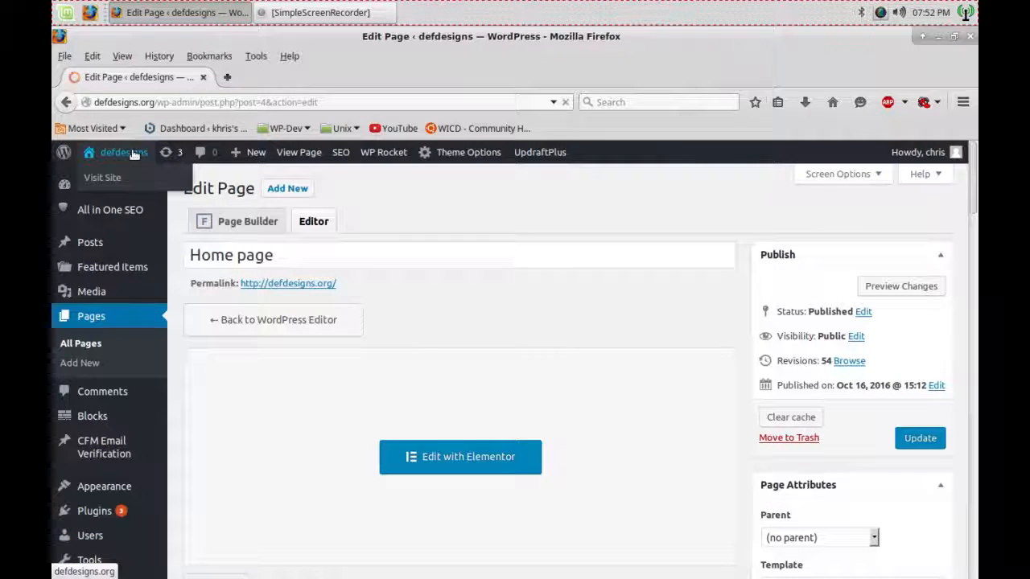
pyautogui.moveTo(88, 248)
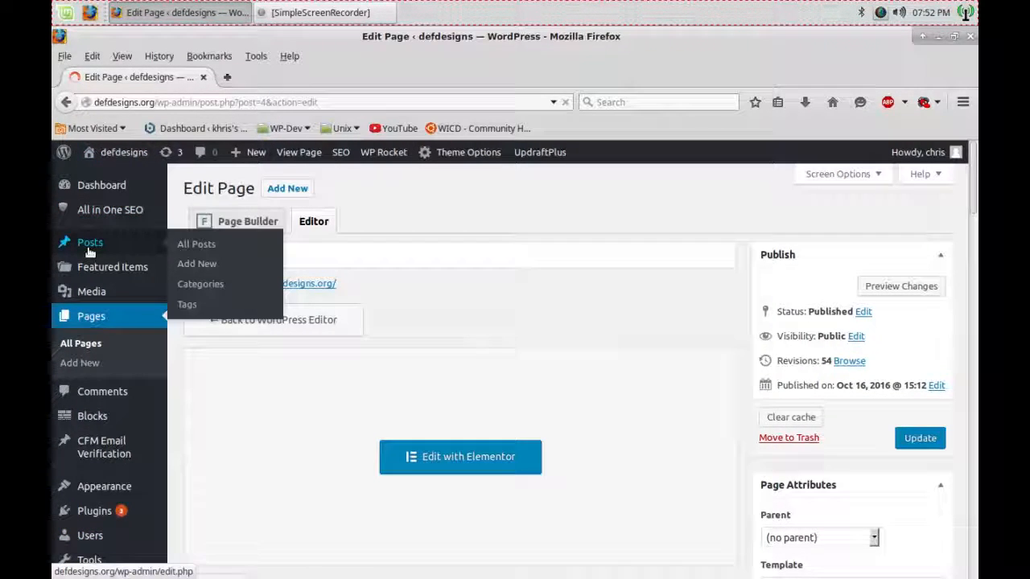
pyautogui.click(89, 252)
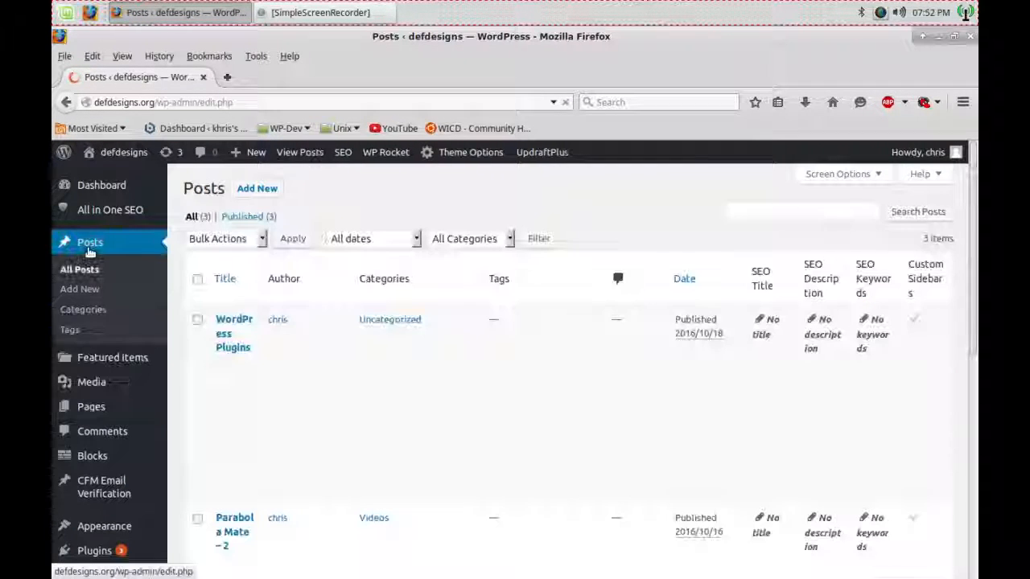
pyautogui.click(249, 196)
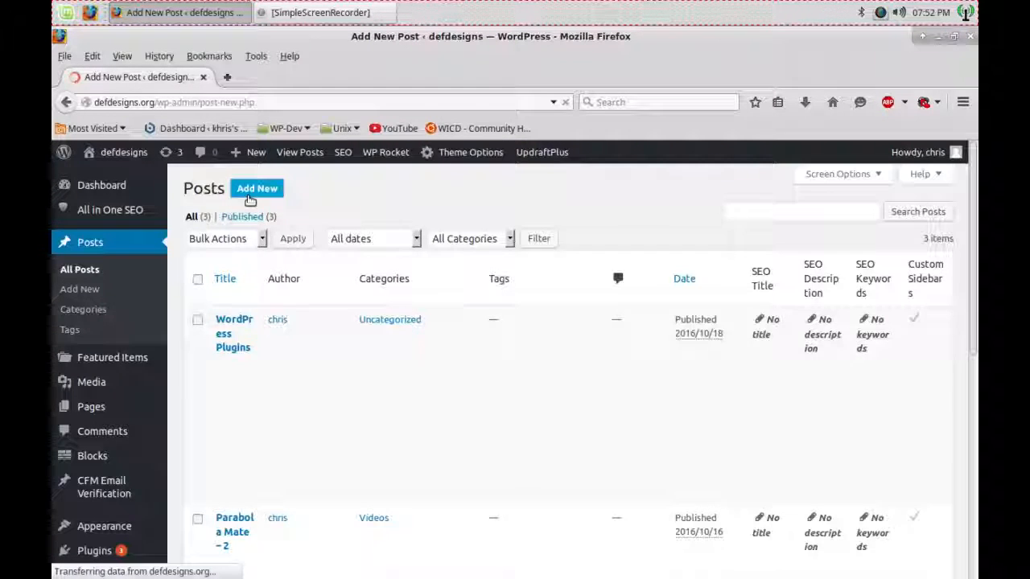
pyautogui.write('test')
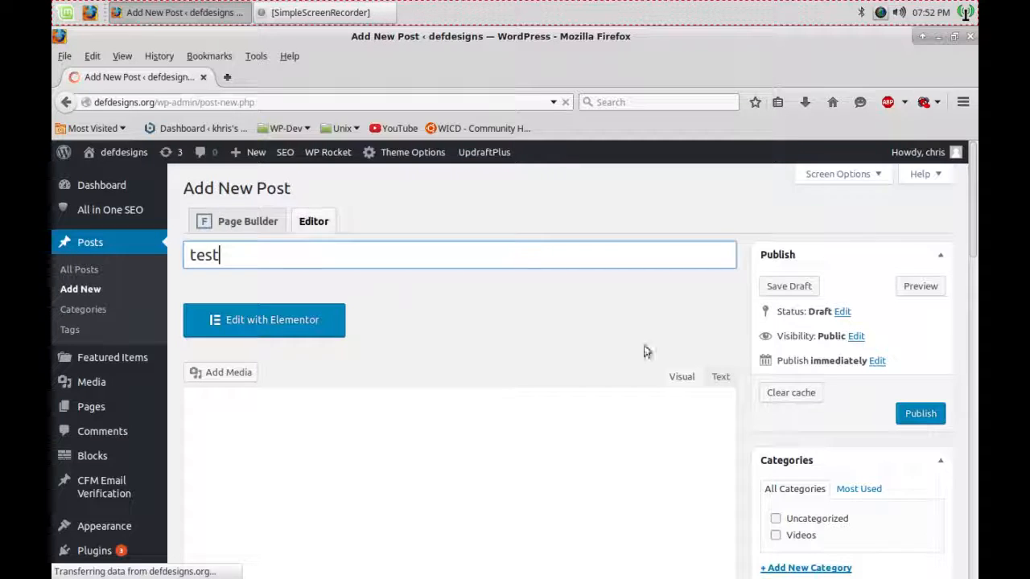
pyautogui.click(932, 413)
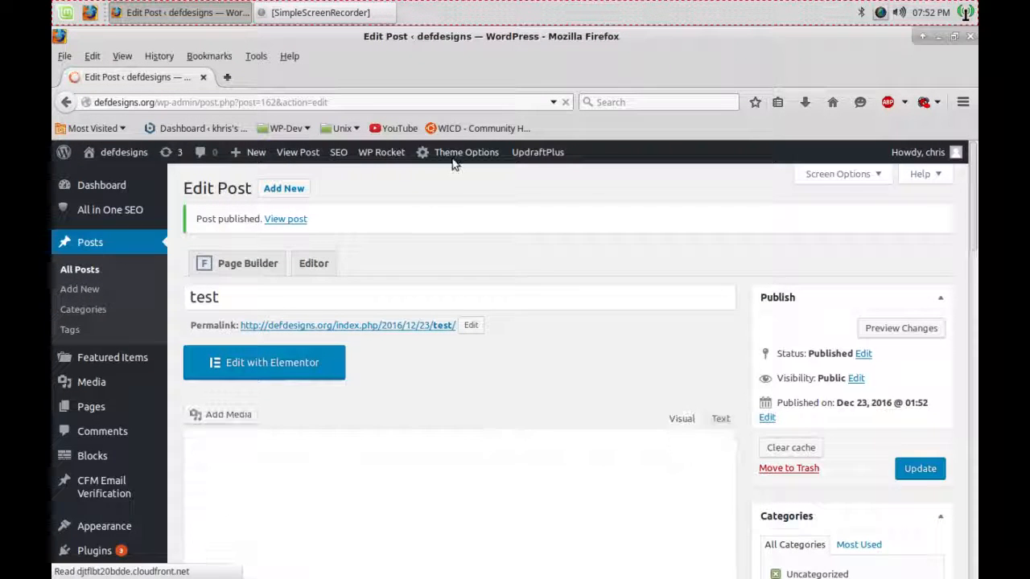
# Step: Open the test post in Elementor and add a new section with two equal columns
pyautogui.click(298, 158)
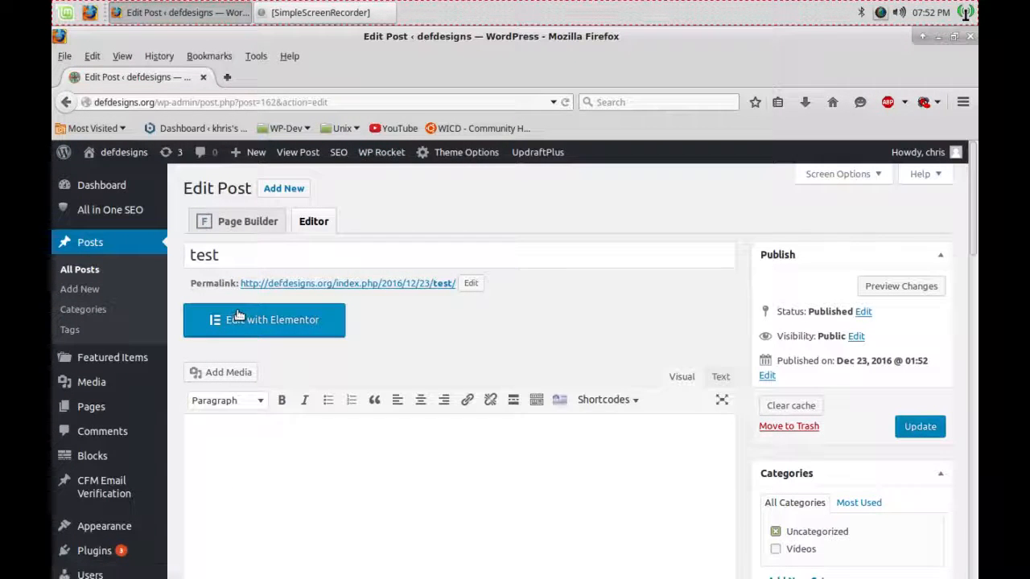
pyautogui.click(264, 322)
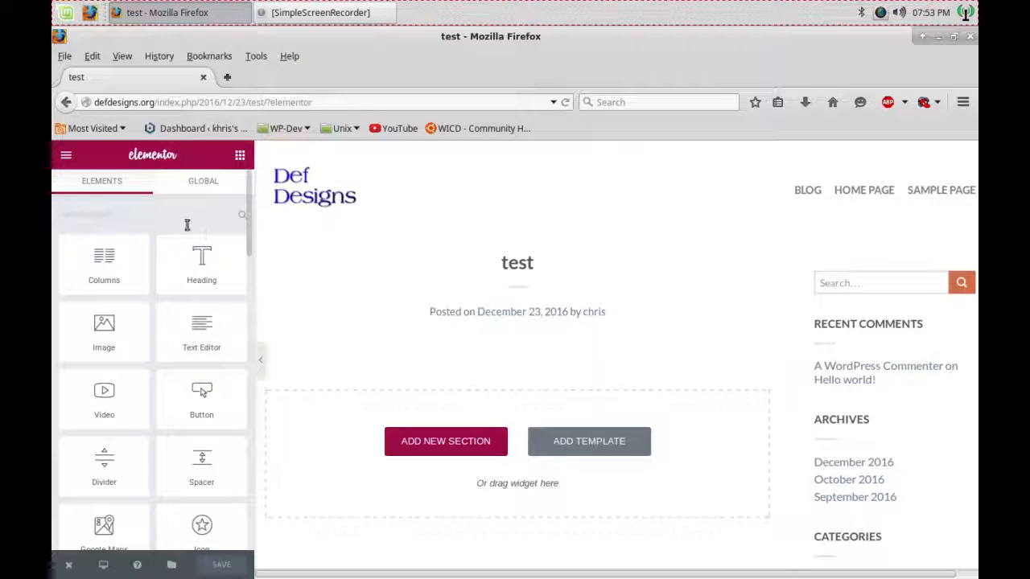
pyautogui.click(463, 442)
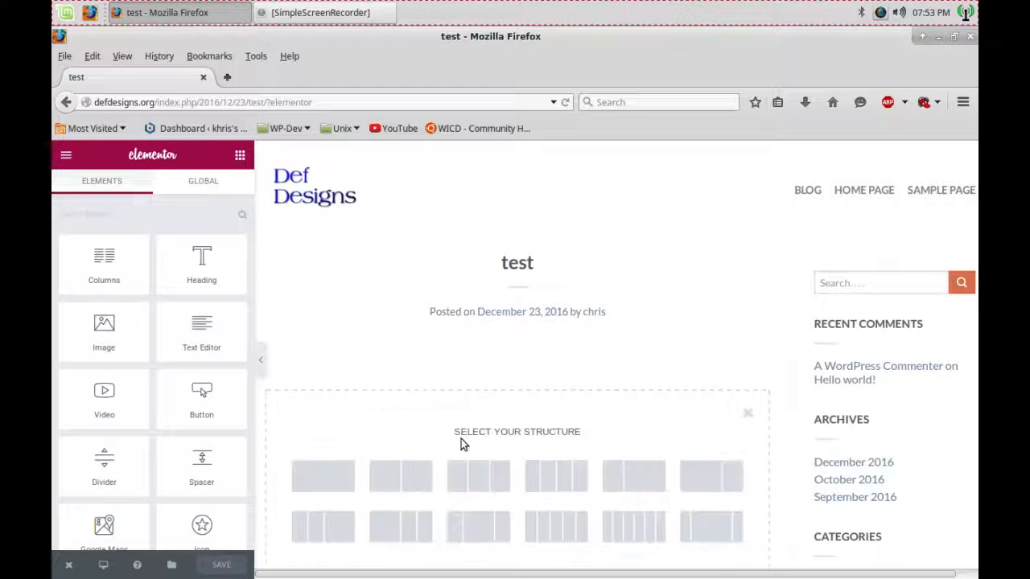
pyautogui.click(399, 478)
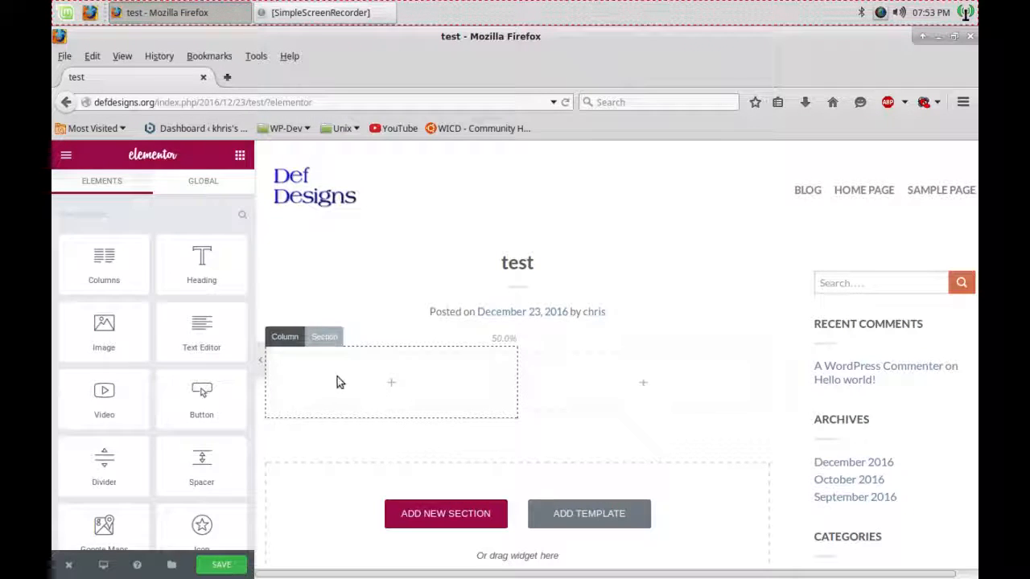
# Step: Give the first column of the section a Classic background in the green colour #61ce70
pyautogui.click(299, 333)
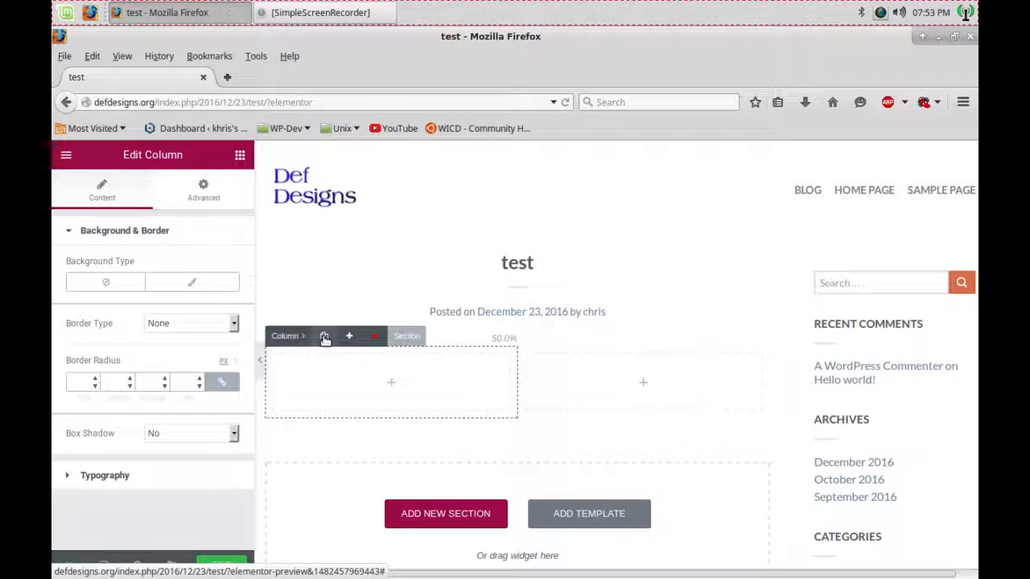
pyautogui.click(196, 288)
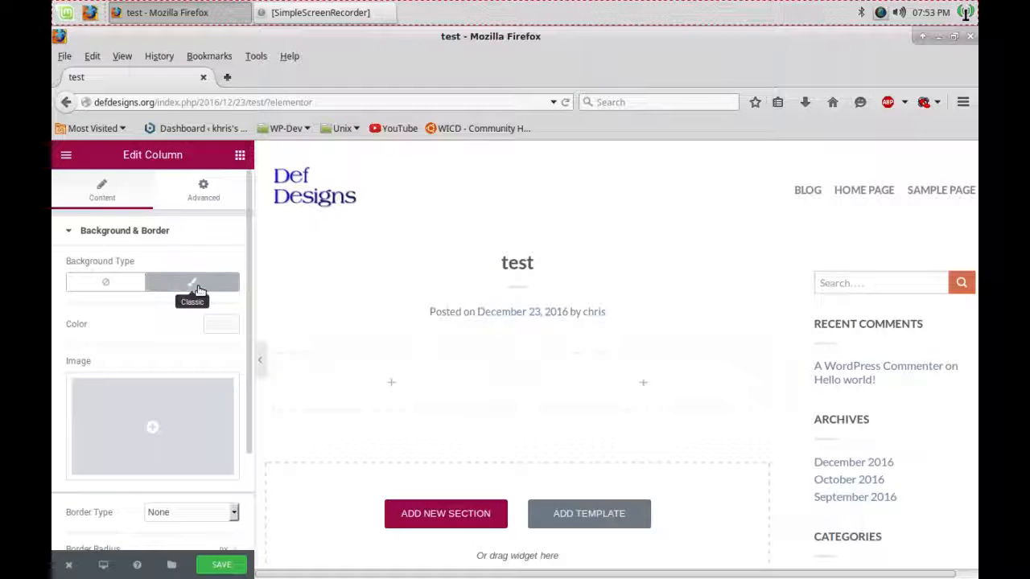
pyautogui.click(218, 323)
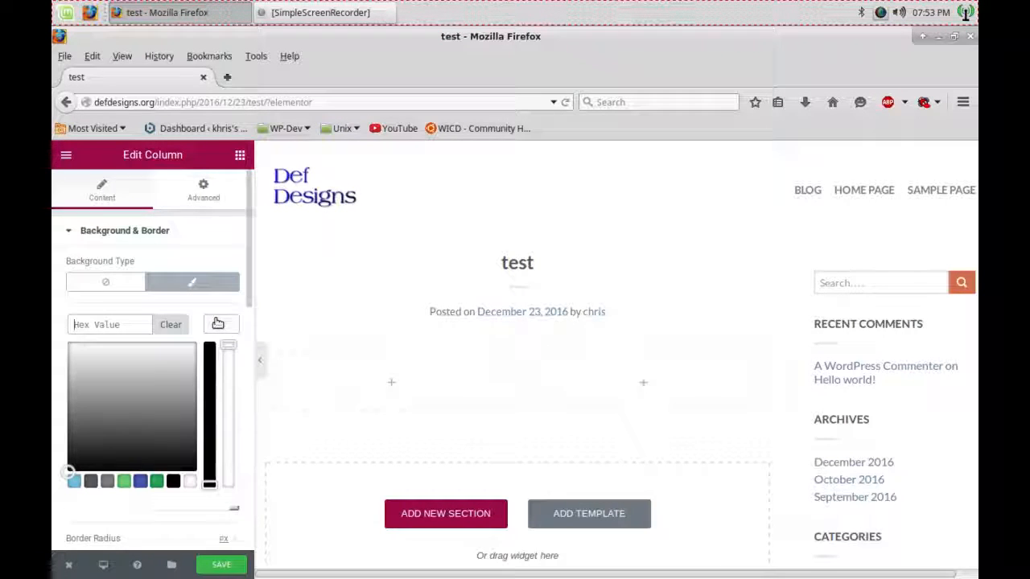
pyautogui.click(123, 482)
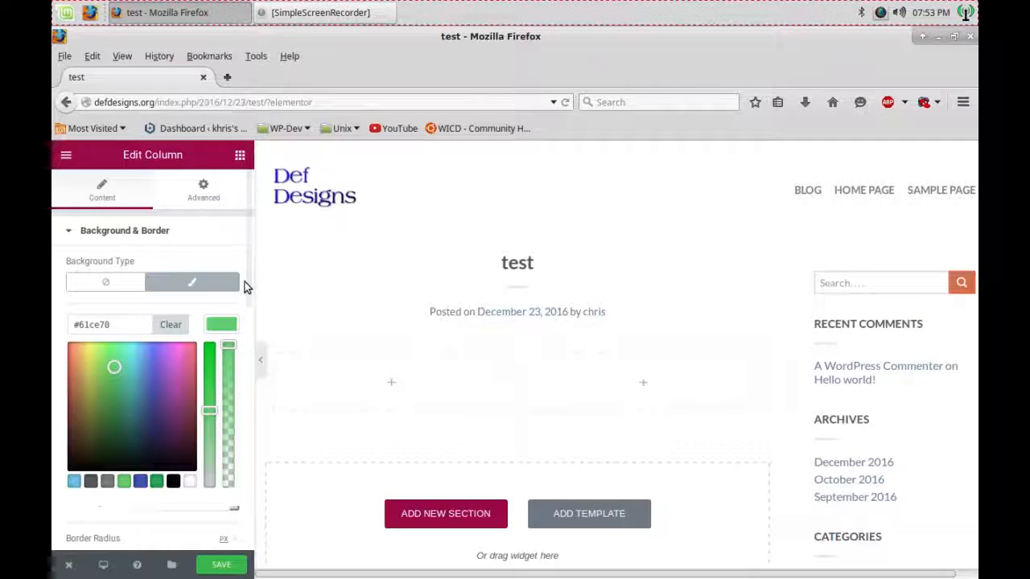
pyautogui.scroll(-2, 249, 291)
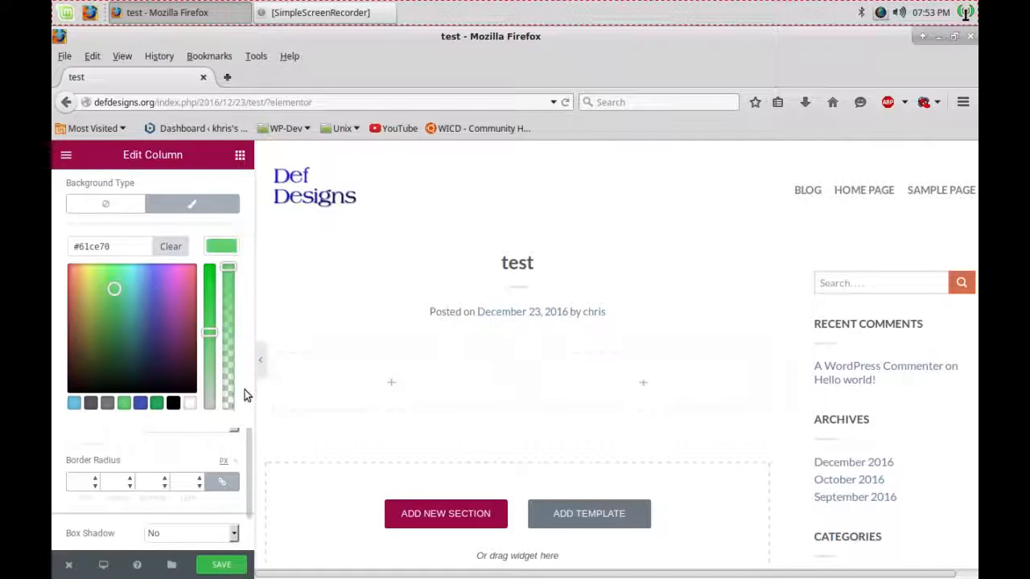
pyautogui.scroll(2, 247, 470)
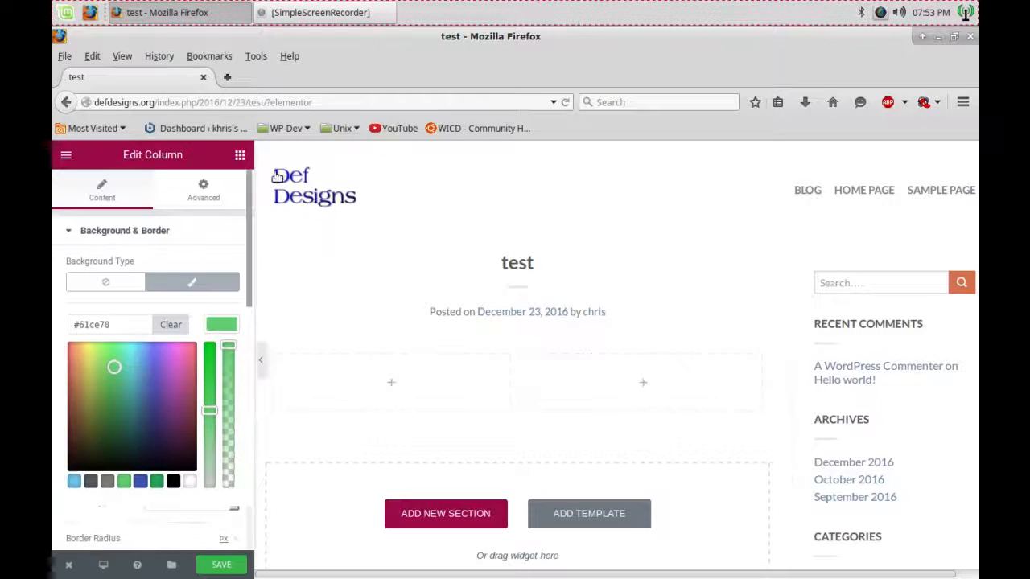
# Step: Set the column's padding to 39 px on all four sides
pyautogui.click(206, 194)
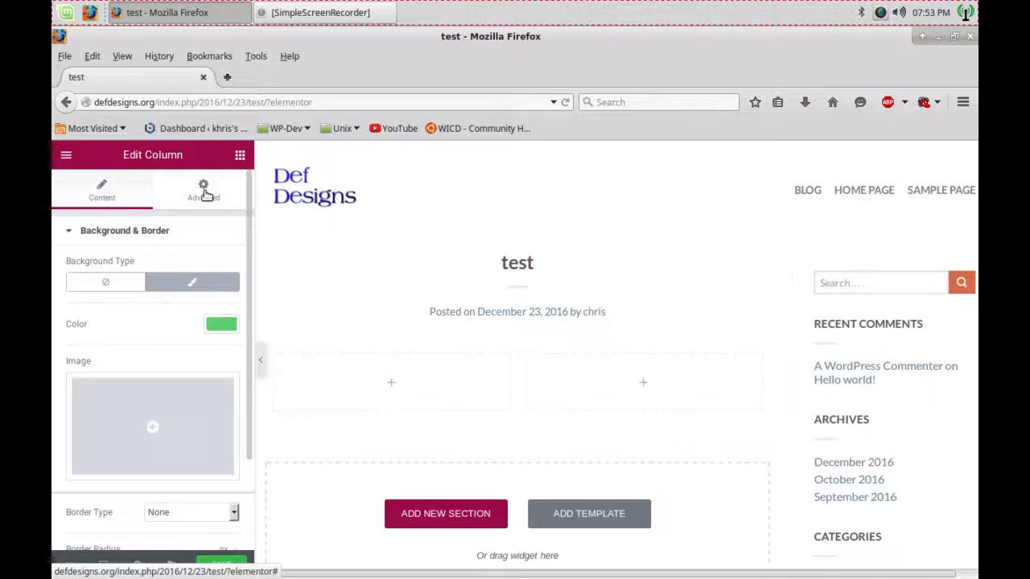
pyautogui.click(206, 194)
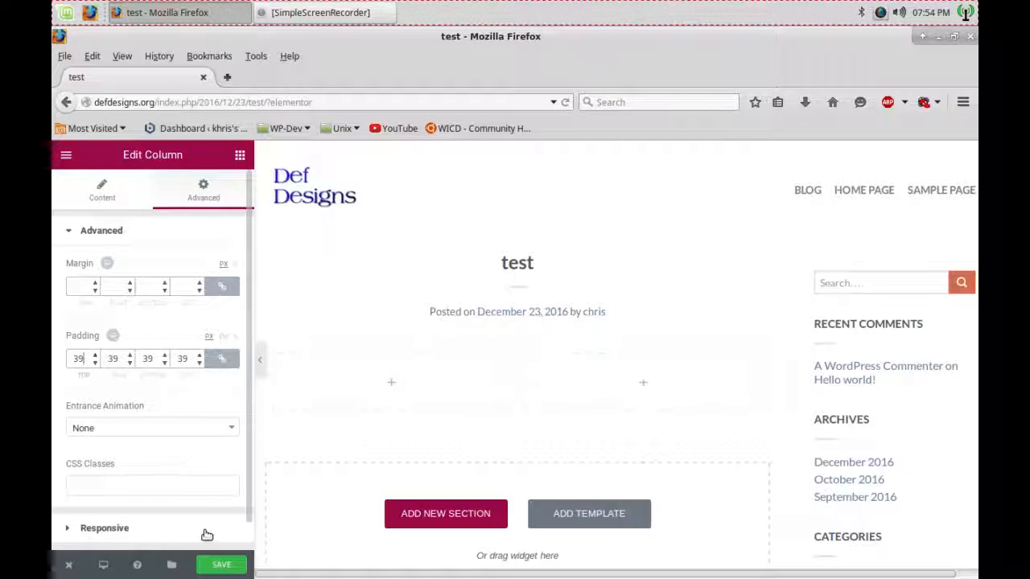
# Step: Save the column changes and add a Heading widget to the first column of the section
pyautogui.click(210, 567)
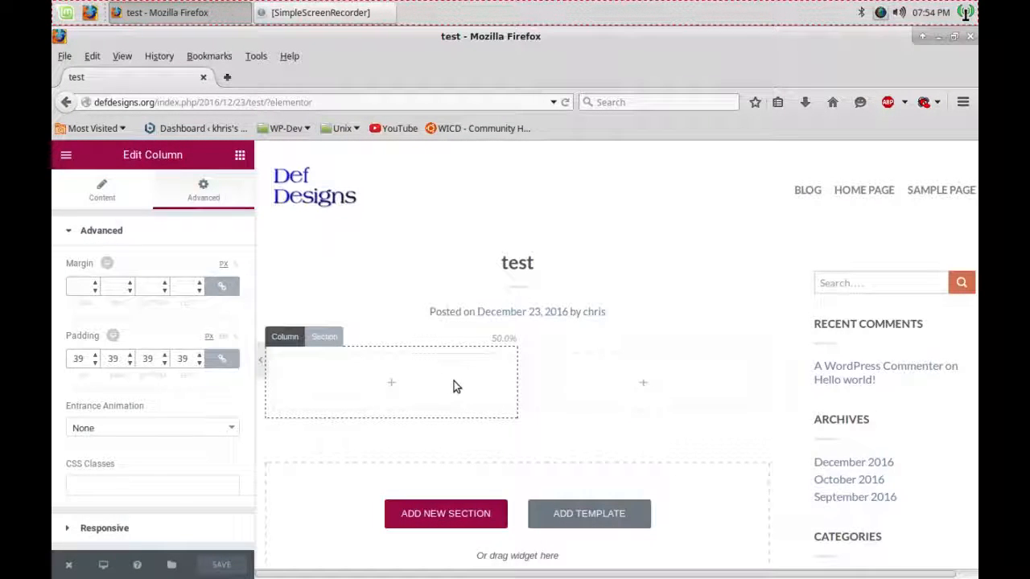
pyautogui.click(454, 380)
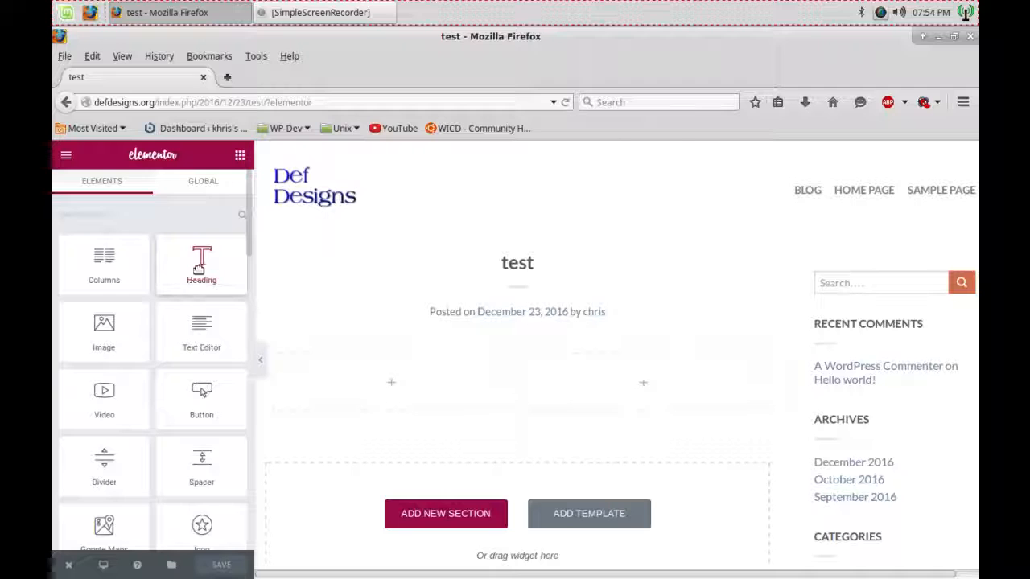
pyautogui.moveTo(199, 264); pyautogui.dragTo(415, 409)
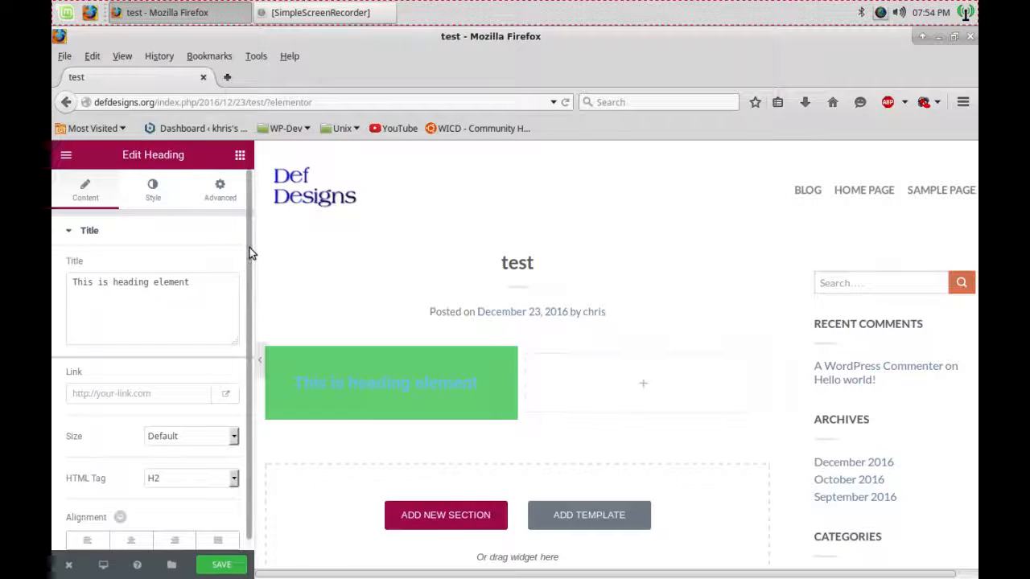
# Step: Review the heading's link and size options, leave the size at Default, and save the post
pyautogui.scroll(-1, 249, 281)
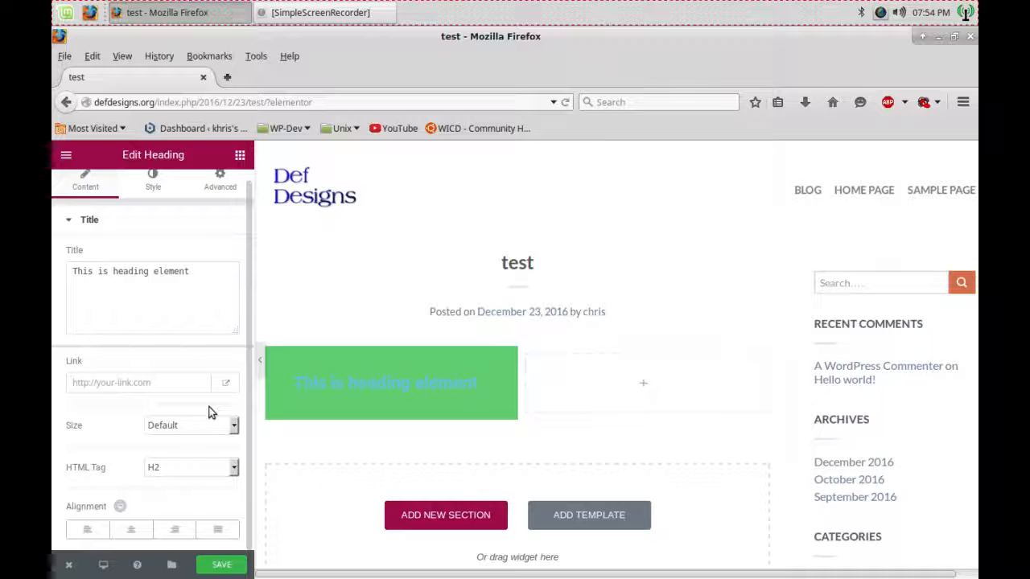
pyautogui.click(135, 390)
pyautogui.click(232, 428)
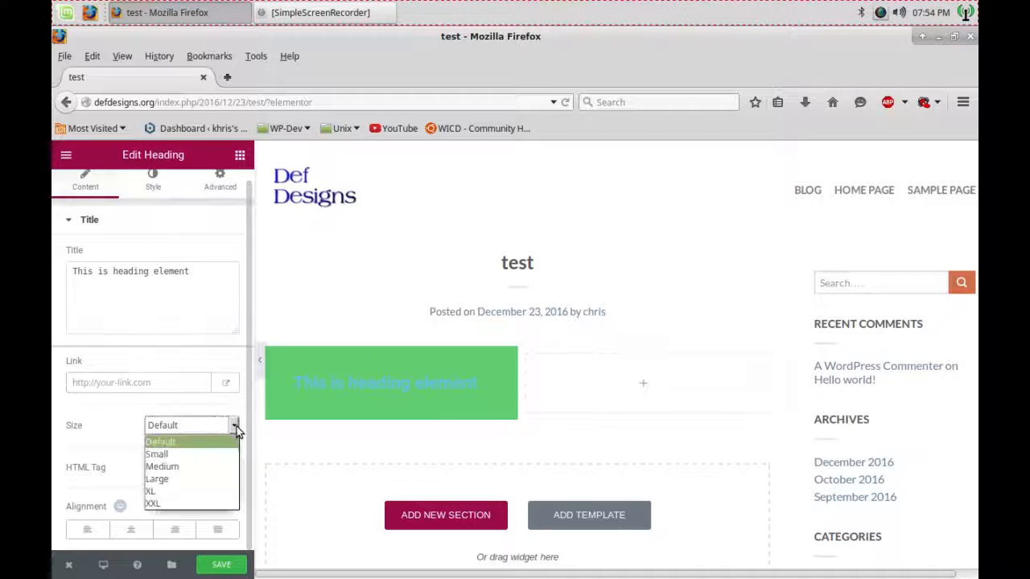
pyautogui.click(225, 342)
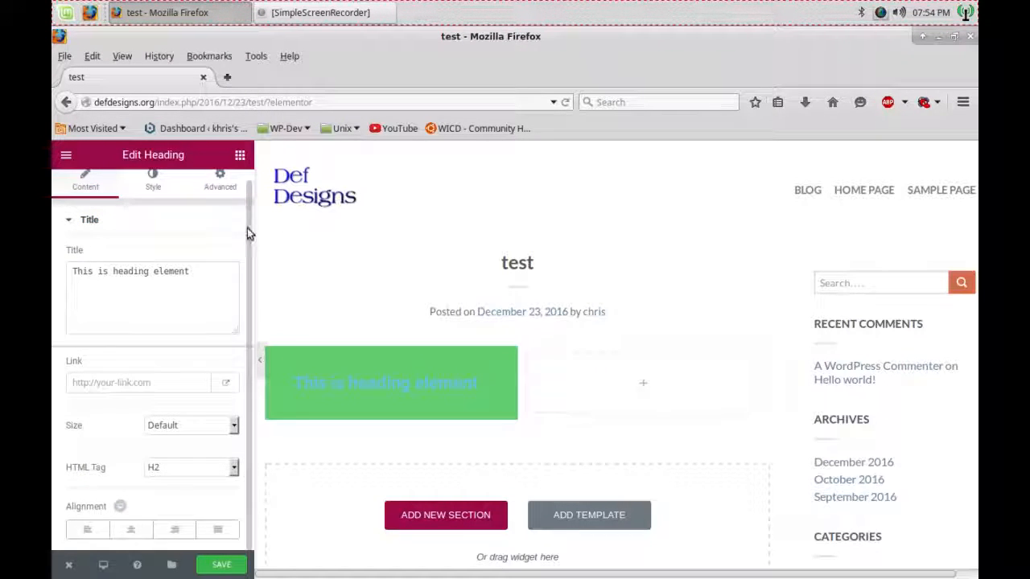
pyautogui.moveTo(248, 229); pyautogui.dragTo(247, 194)
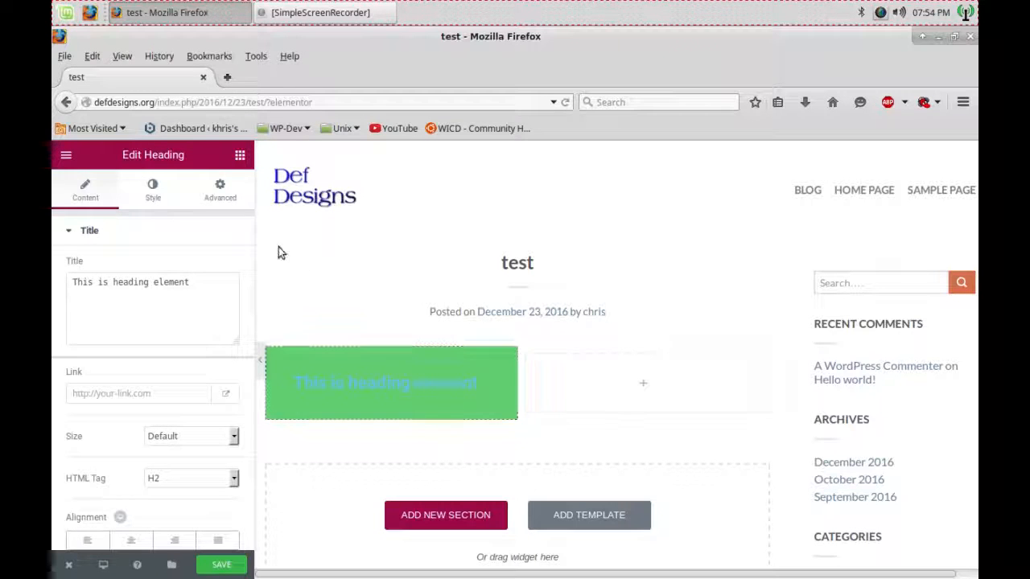
pyautogui.click(213, 564)
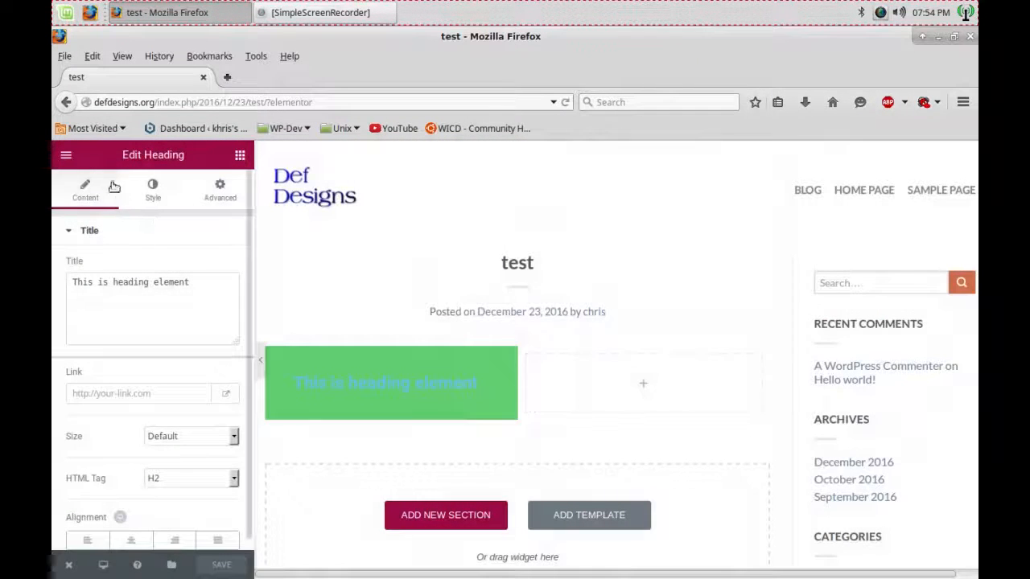
# Step: Search the Elementor widgets for "ico" and place an Icon Box in the empty second column
pyautogui.click(67, 156)
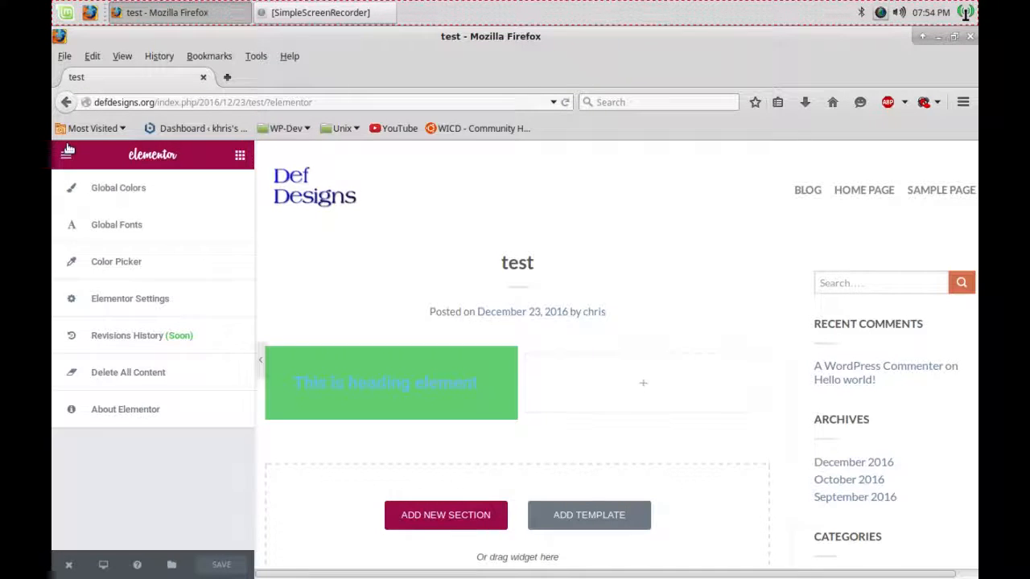
pyautogui.click(68, 158)
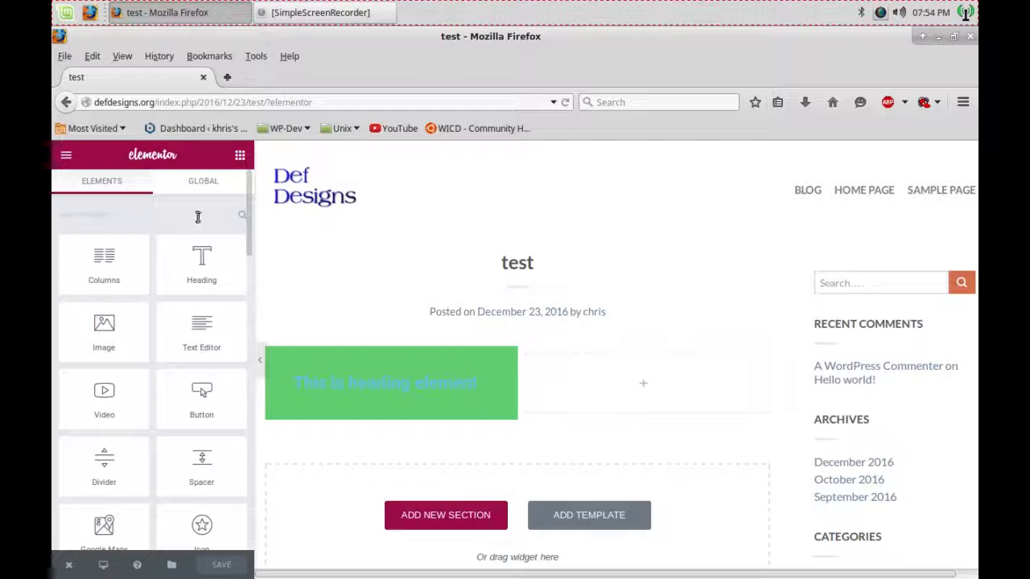
pyautogui.moveTo(251, 227); pyautogui.dragTo(249, 245)
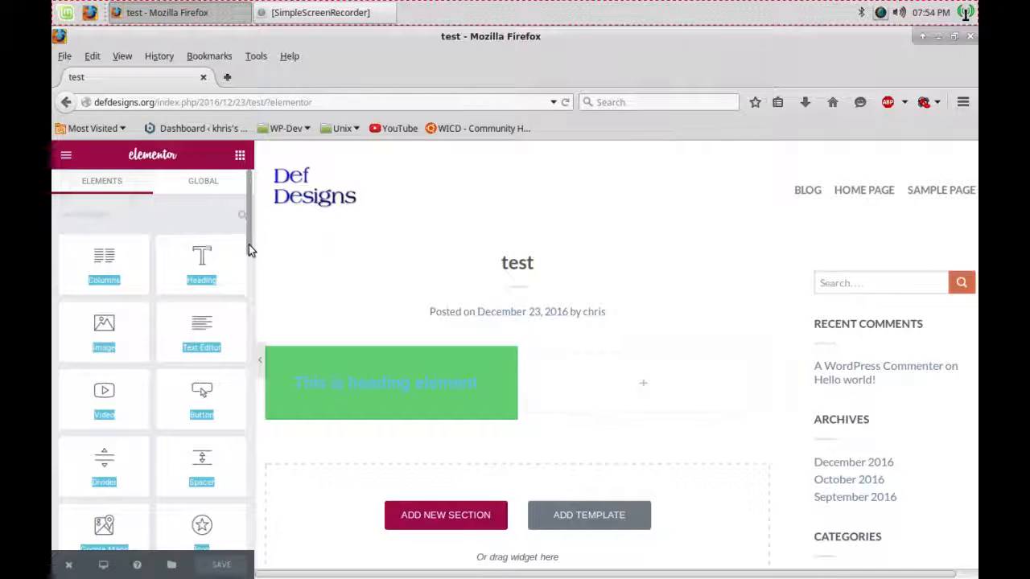
pyautogui.click(174, 213)
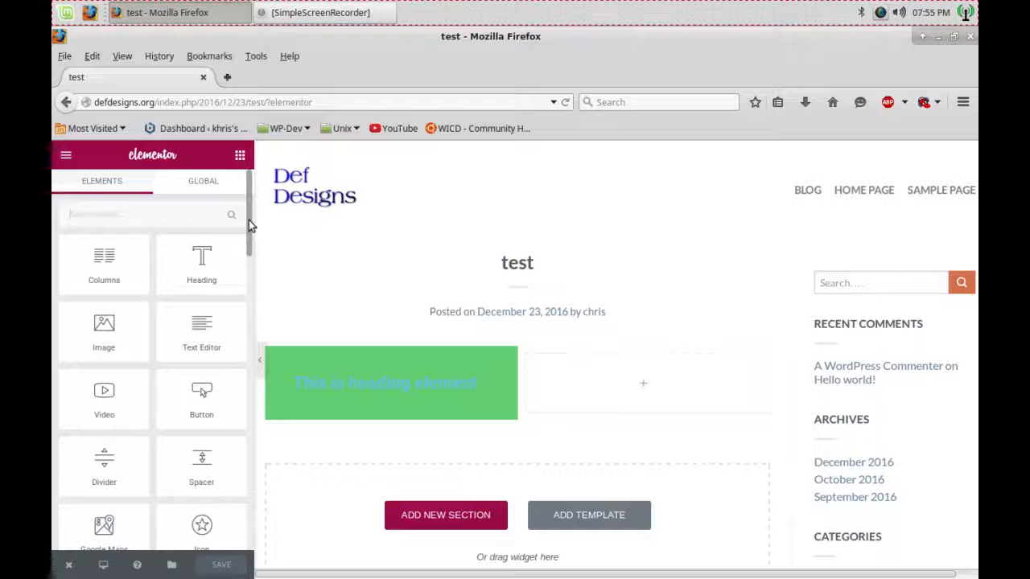
pyautogui.scroll(-2, 248, 226)
pyautogui.scroll(2, 245, 237)
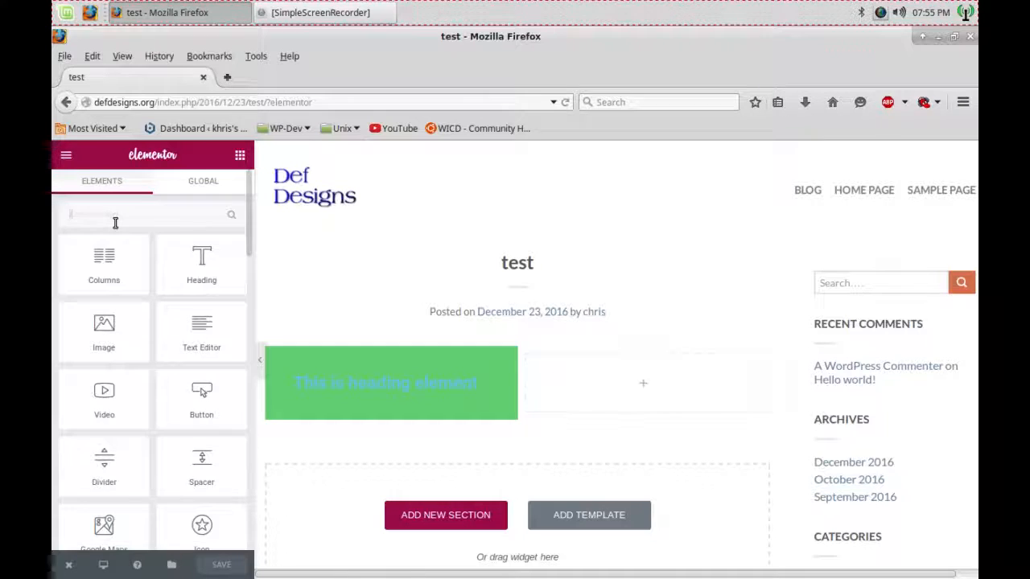
pyautogui.write('ico')
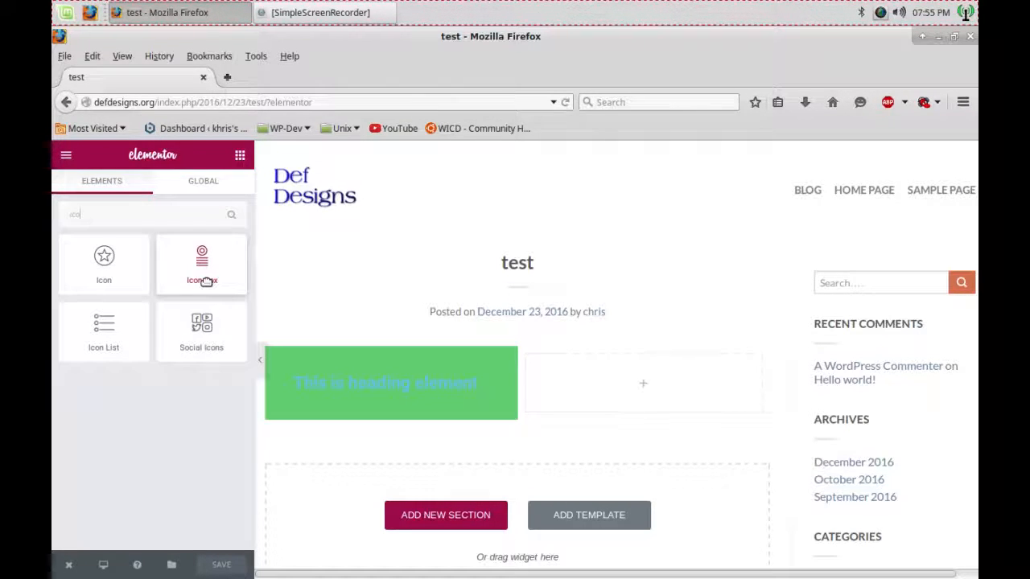
pyautogui.moveTo(207, 281); pyautogui.dragTo(592, 400)
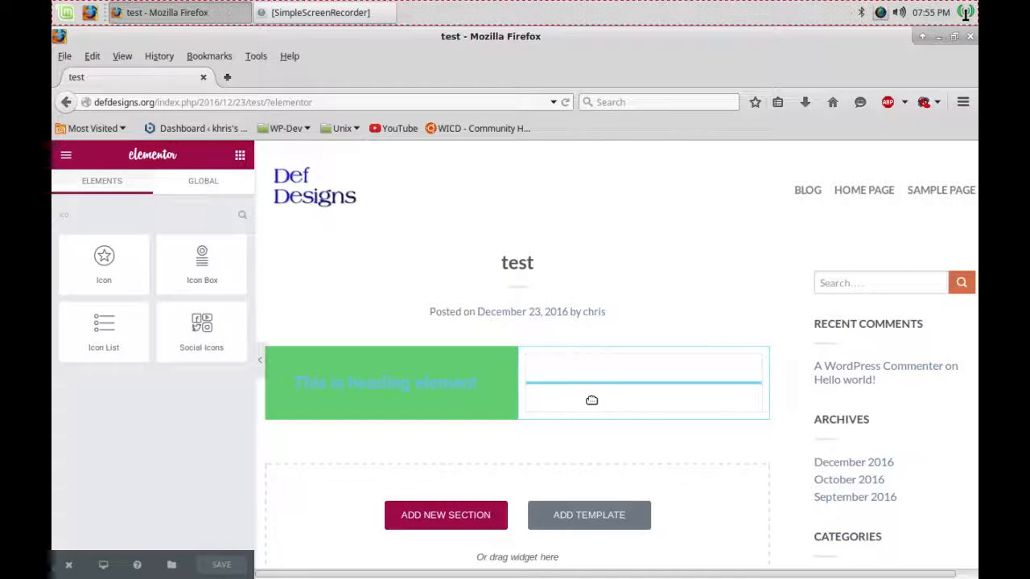
pyautogui.moveTo(591, 400); pyautogui.dragTo(592, 399)
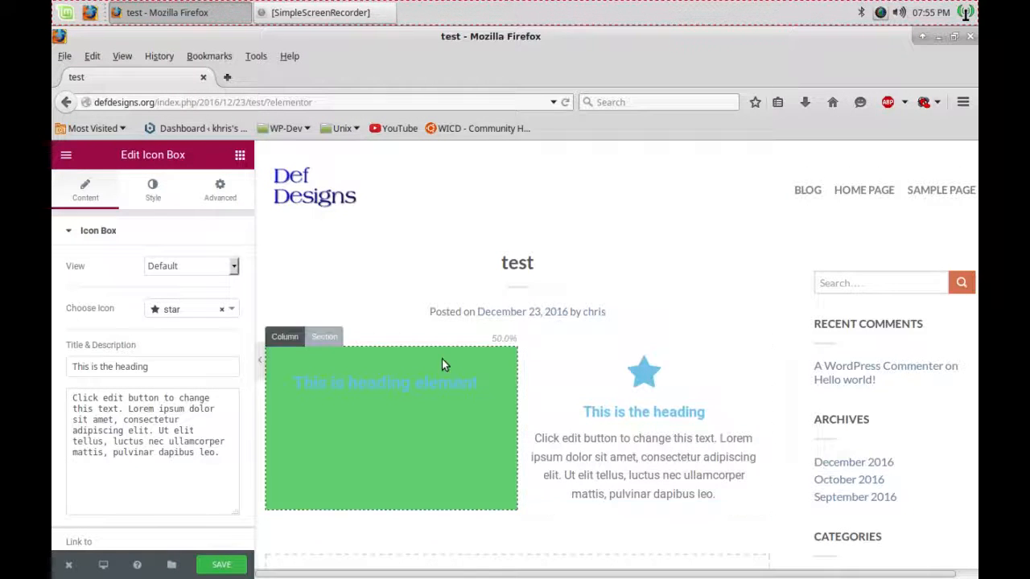
# Step: Browse the available icons for the icon box and search them for "star"
pyautogui.click(191, 310)
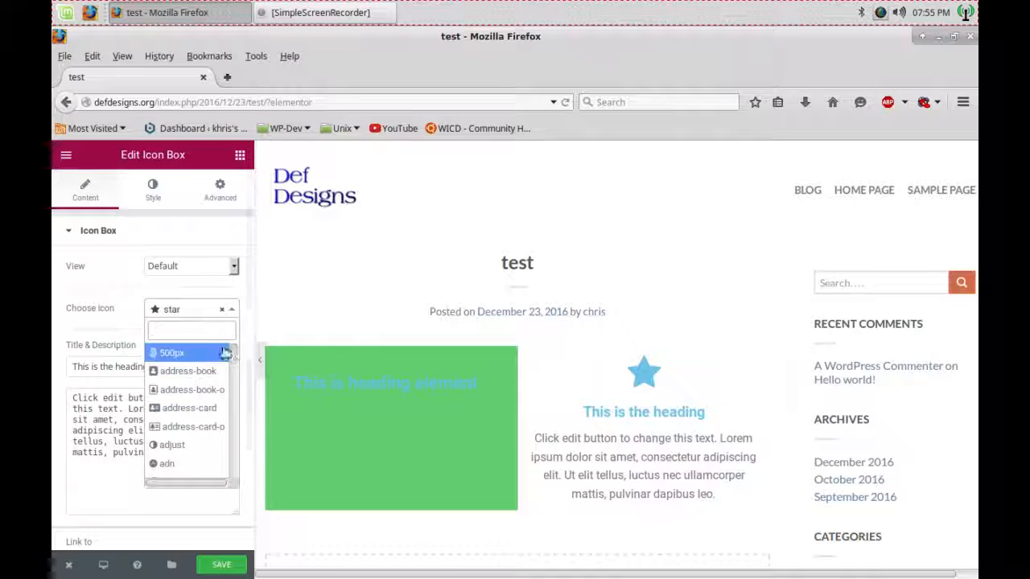
pyautogui.moveTo(236, 360); pyautogui.dragTo(236, 385)
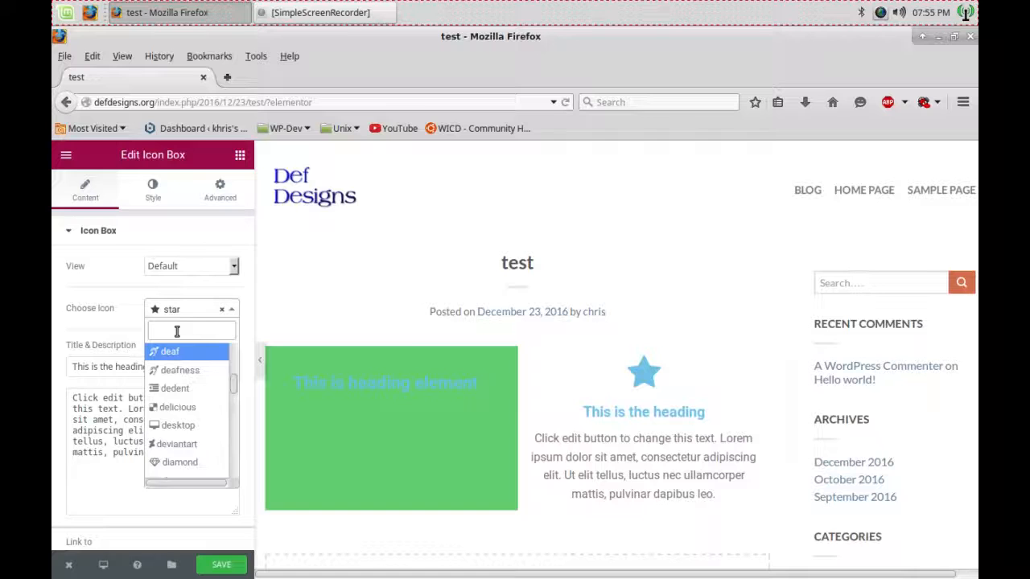
pyautogui.write('star')
pyautogui.press('BackSpace')
pyautogui.press('BackSpace')
pyautogui.press('BackSpace')
pyautogui.press('BackSpace')
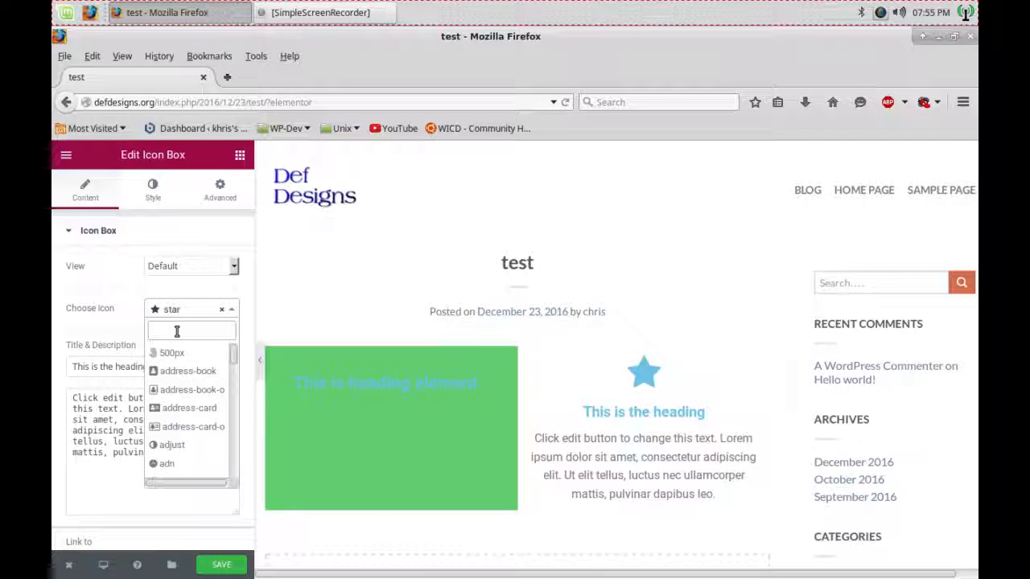
# Step: Try an icon search for "compu", replace it with "desk", and set the icon box's icon to desktop
pyautogui.write('com')
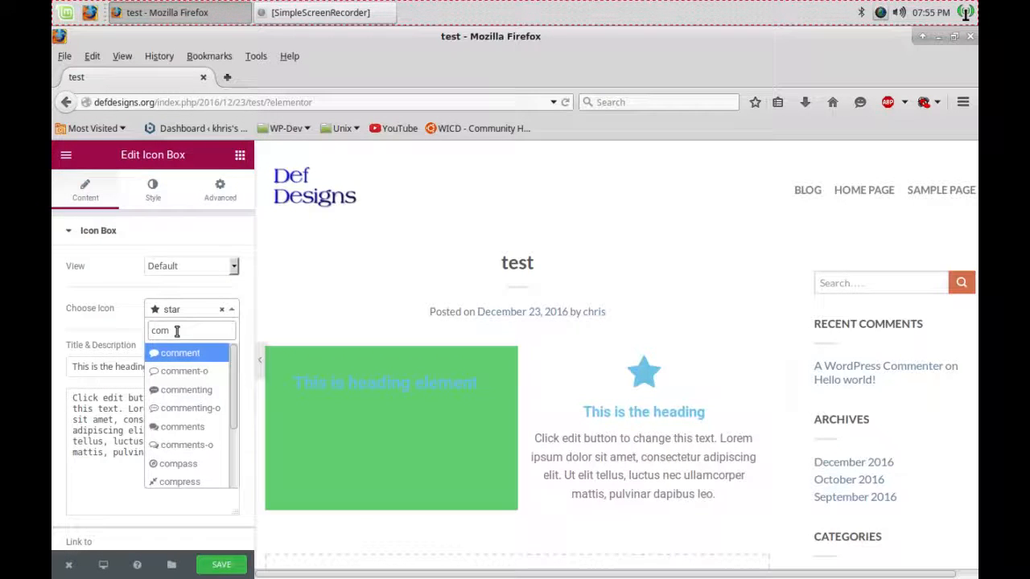
pyautogui.write('pu')
pyautogui.press('BackSpace')
pyautogui.press('BackSpace')
pyautogui.press('BackSpace')
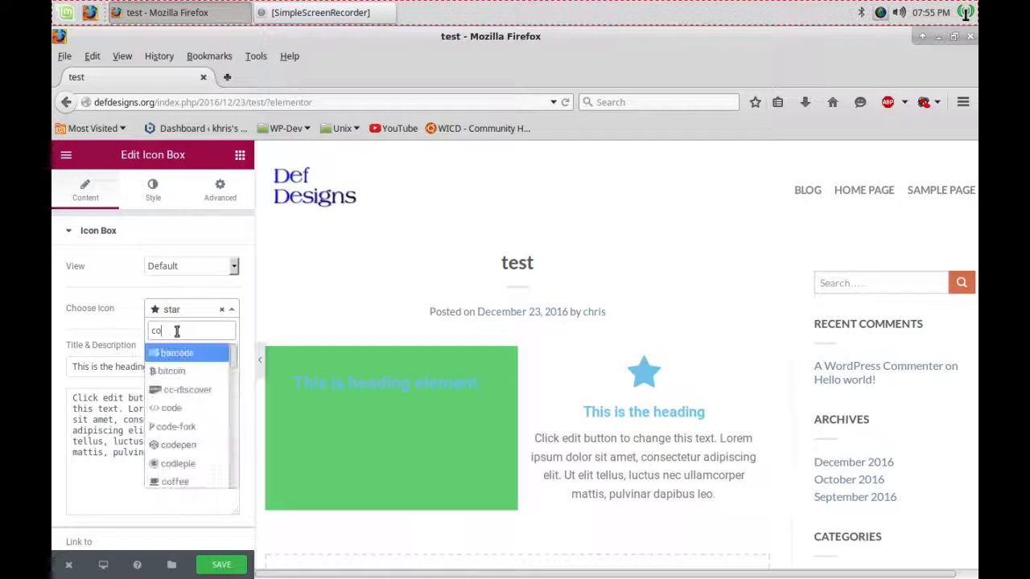
pyautogui.press('BackSpace')
pyautogui.press('BackSpace')
pyautogui.write('desk')
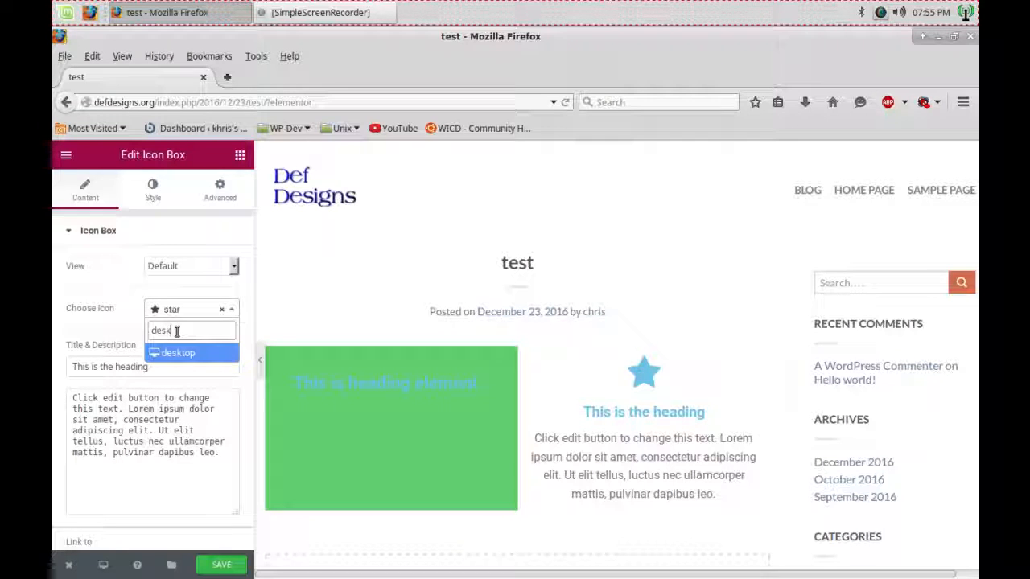
pyautogui.click(184, 357)
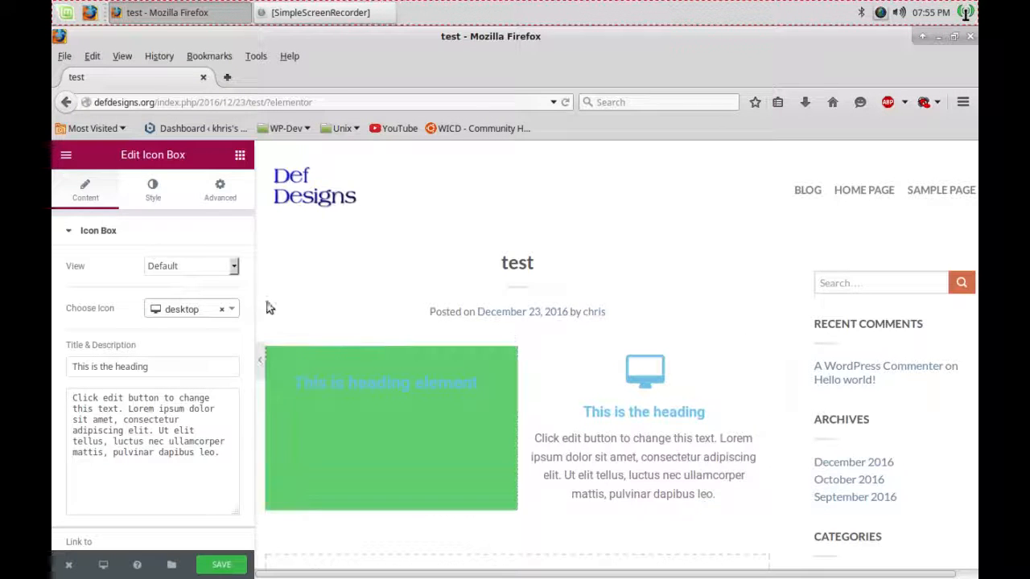
# Step: Set the icon's primary color to black (#000000) and save the post
pyautogui.click(153, 193)
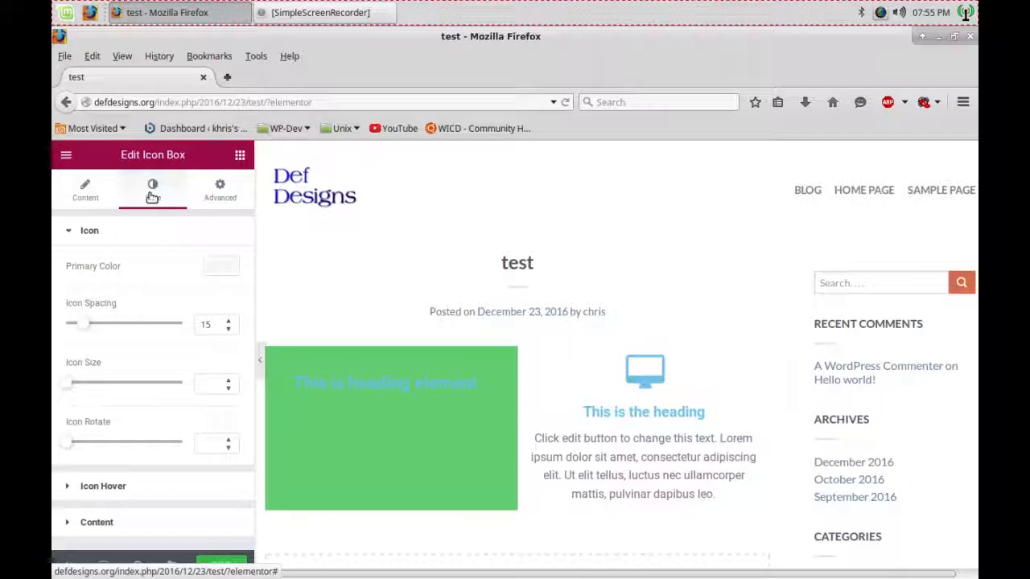
pyautogui.click(222, 268)
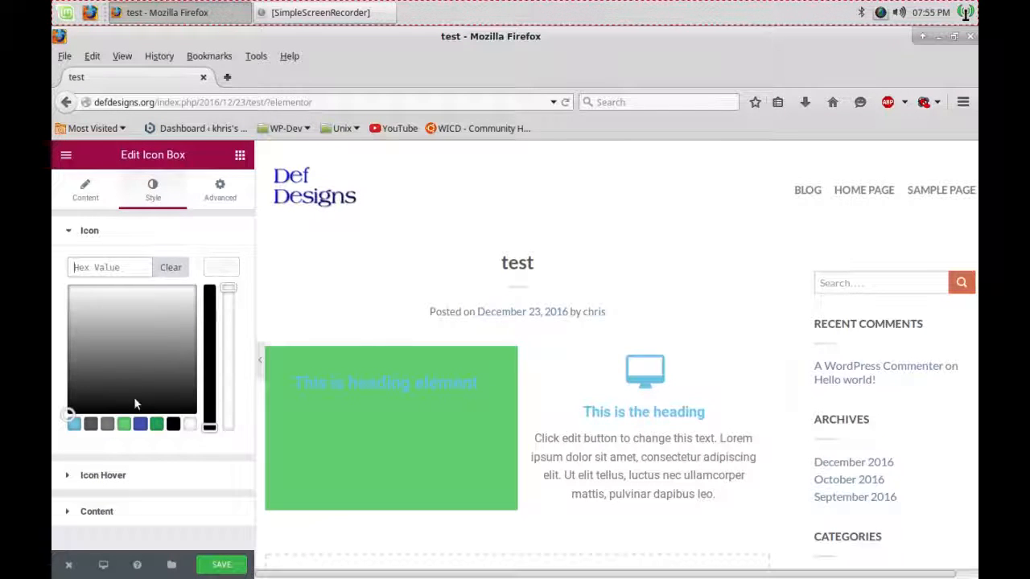
pyautogui.click(176, 426)
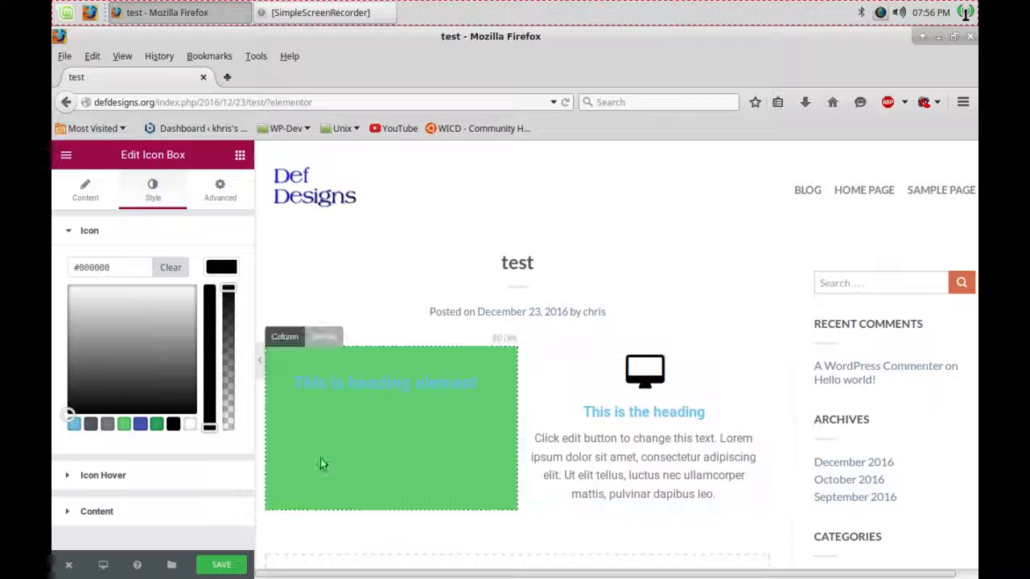
pyautogui.click(221, 567)
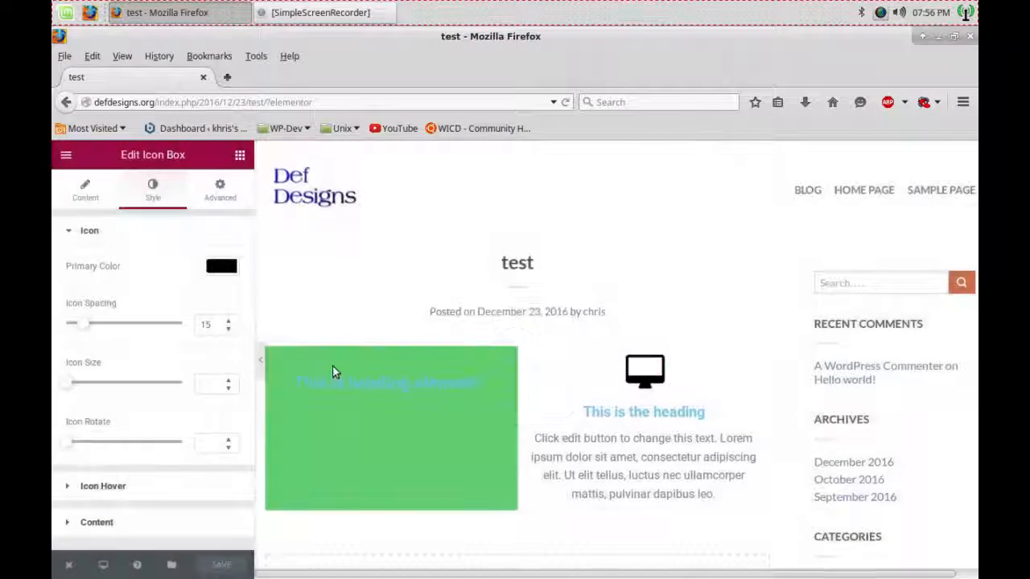
# Step: View the live test post and check its responsive layout in a narrower browser window before restoring full size
pyautogui.moveTo(67, 568)
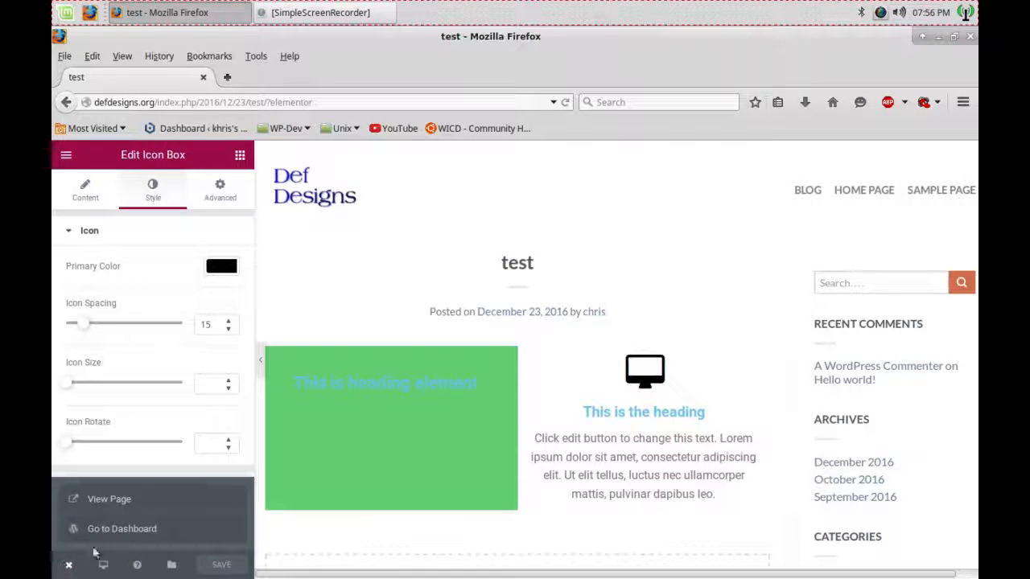
pyautogui.click(141, 504)
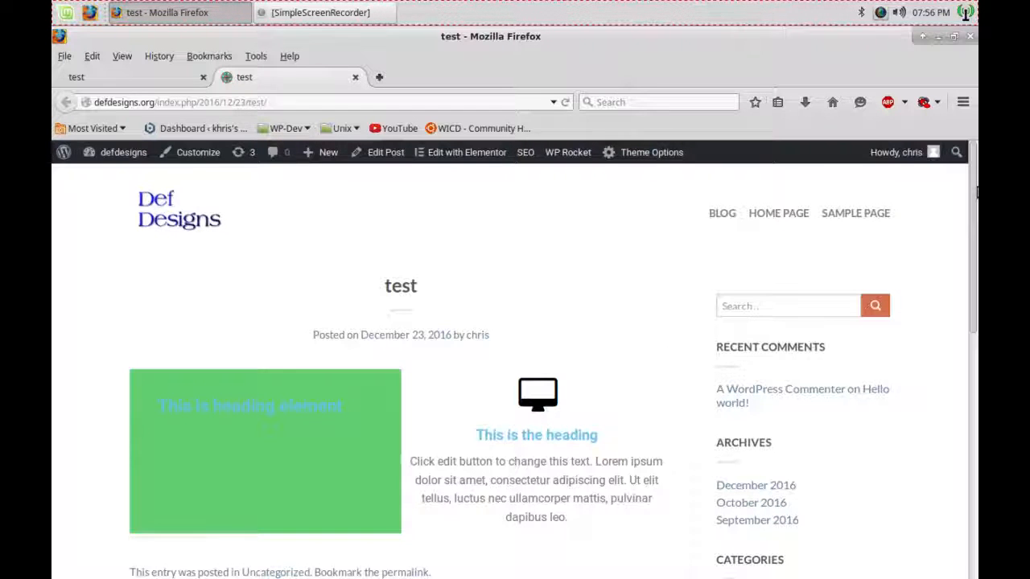
pyautogui.scroll(-1, 977, 184)
pyautogui.click(956, 37)
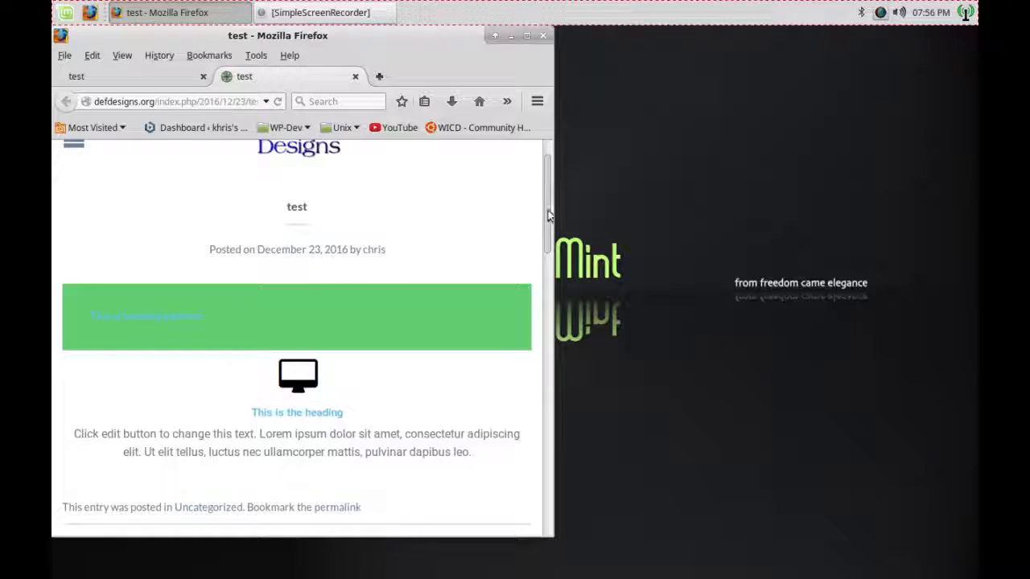
pyautogui.moveTo(547, 217); pyautogui.dragTo(531, 56)
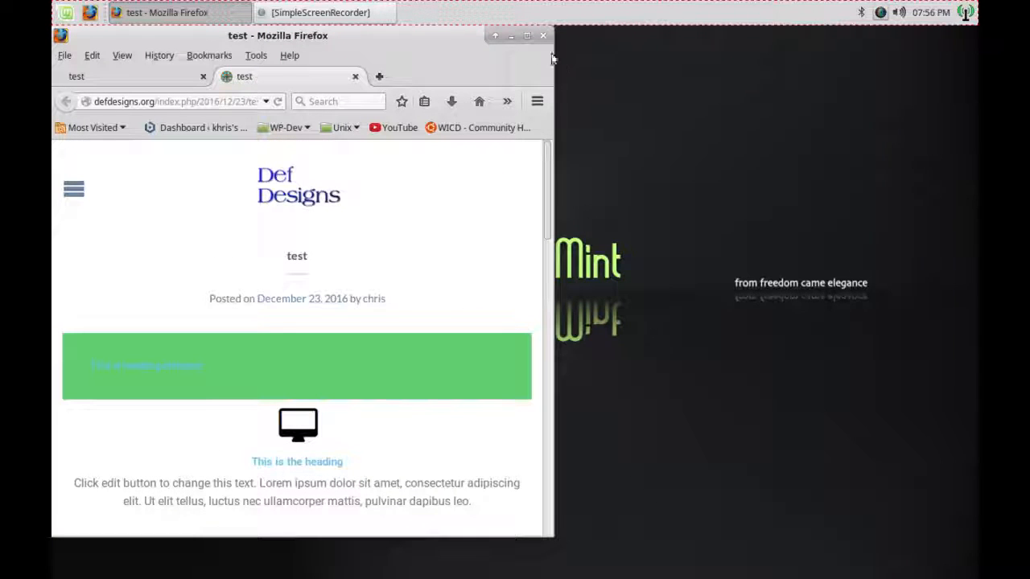
pyautogui.click(526, 36)
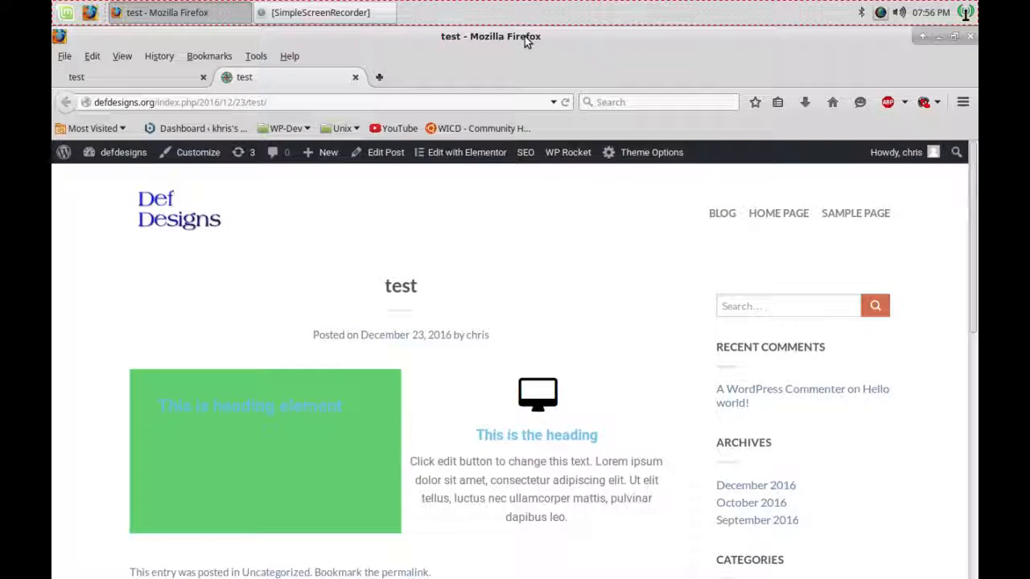
# Step: Return to the test post in the Elementor editor and bring back the list of widgets
pyautogui.click(150, 74)
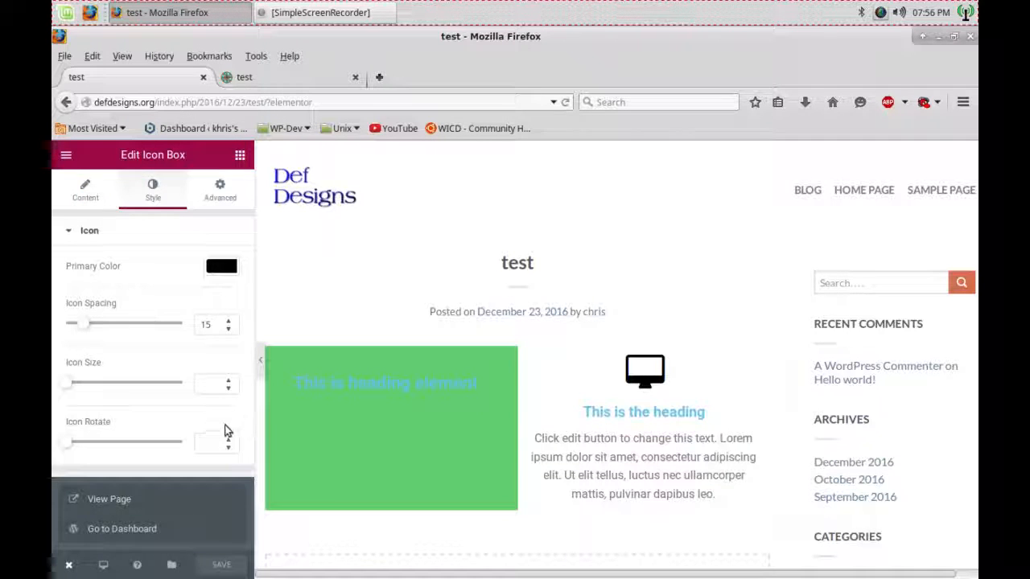
pyautogui.click(68, 158)
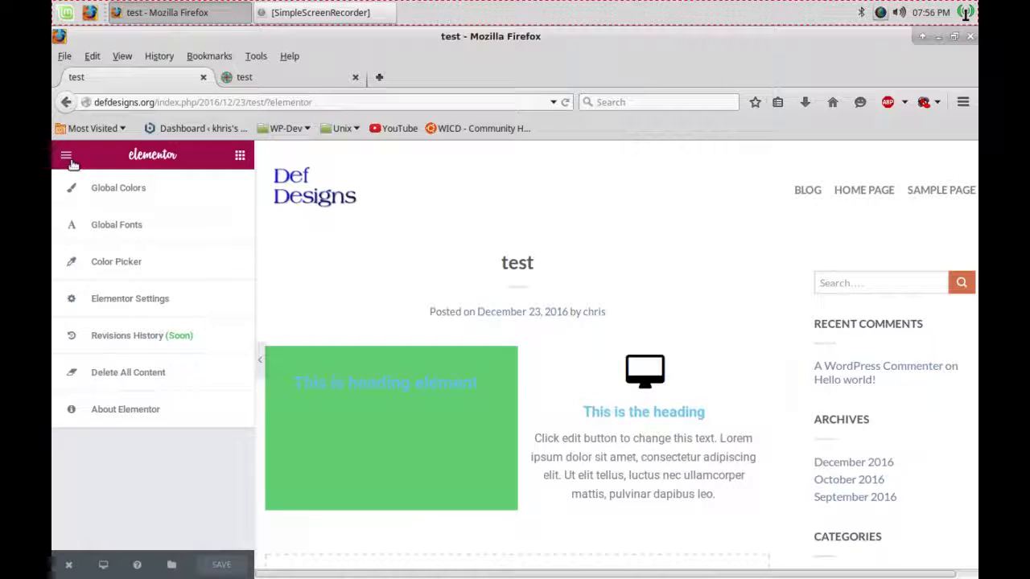
pyautogui.click(68, 158)
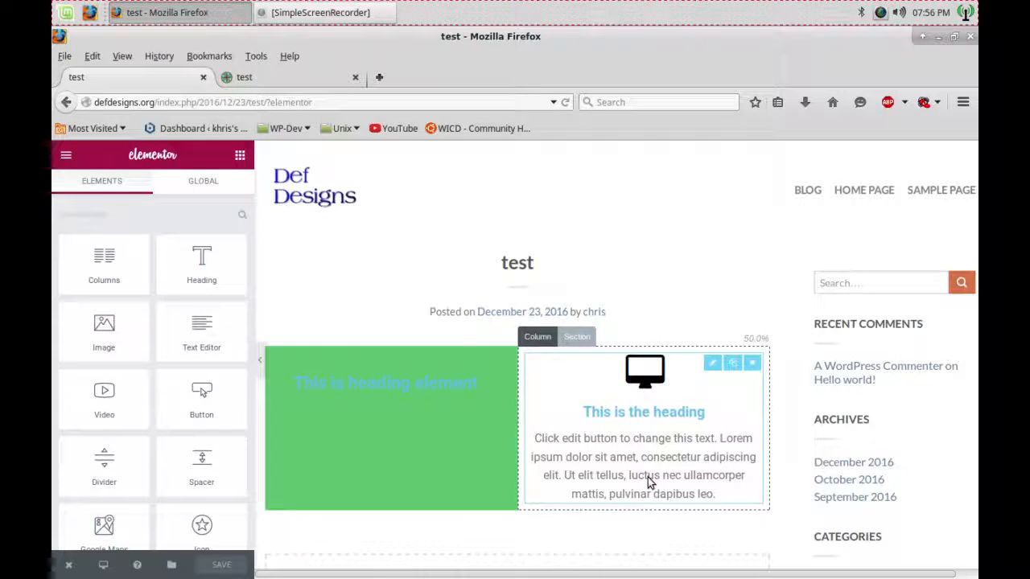
# Step: Add a nested Columns element above the icon box in the post's second column and delete its second inner column
pyautogui.moveTo(110, 257); pyautogui.dragTo(607, 367)
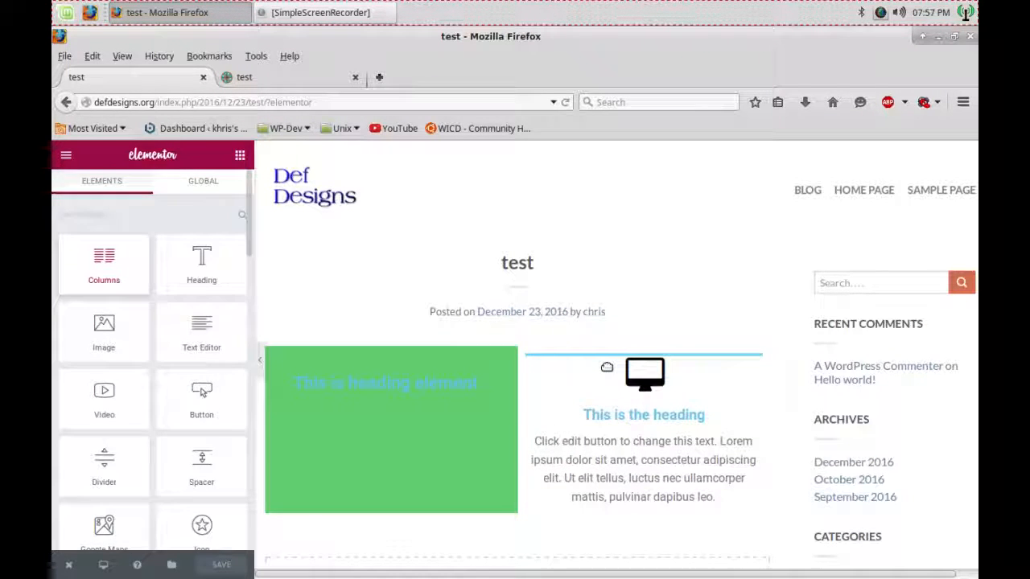
pyautogui.moveTo(607, 367); pyautogui.dragTo(612, 367)
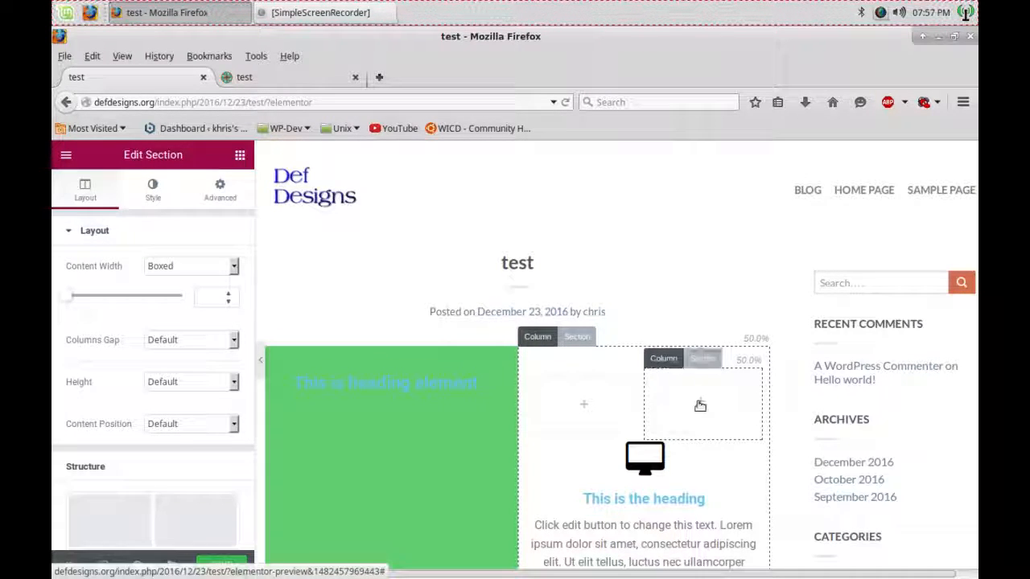
pyautogui.click(678, 359)
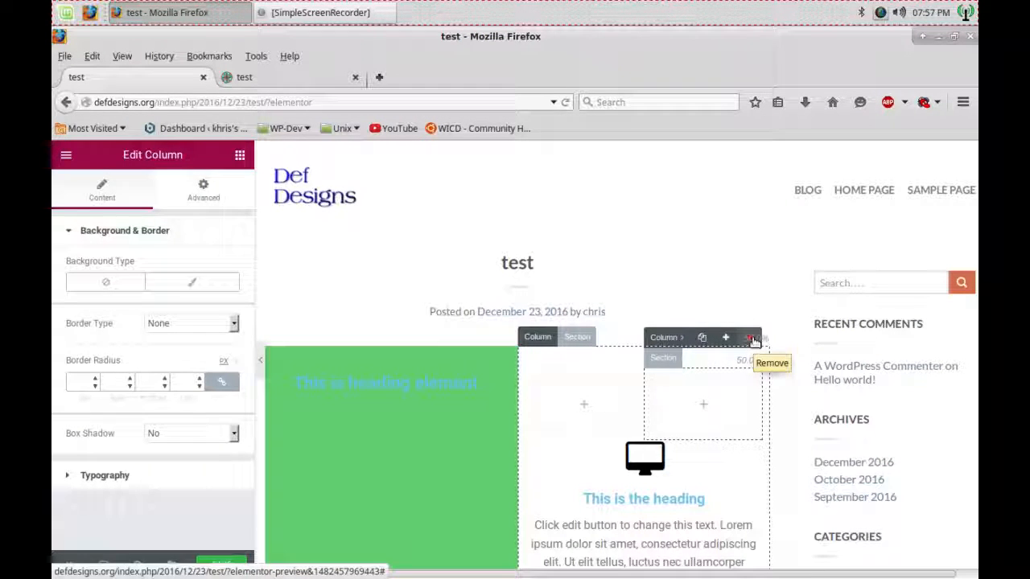
pyautogui.click(752, 339)
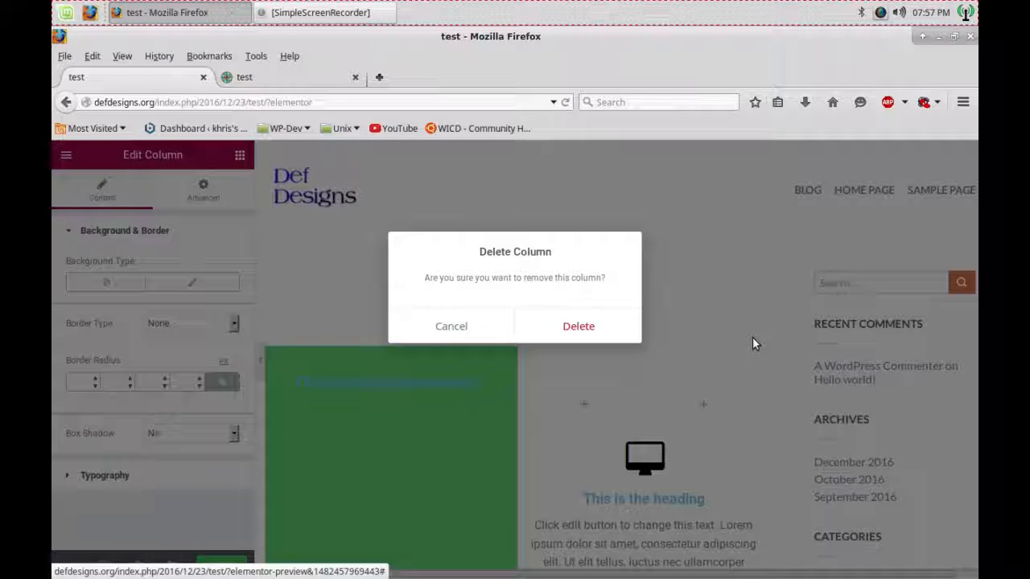
pyautogui.click(581, 325)
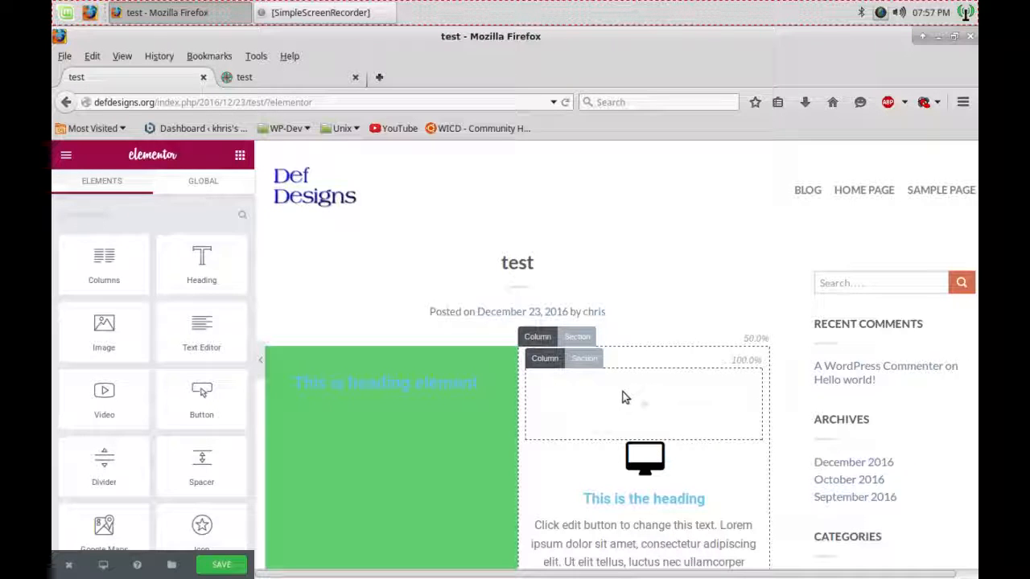
# Step: Try an Image widget in the nested column above the icon box and delete it
pyautogui.click(593, 357)
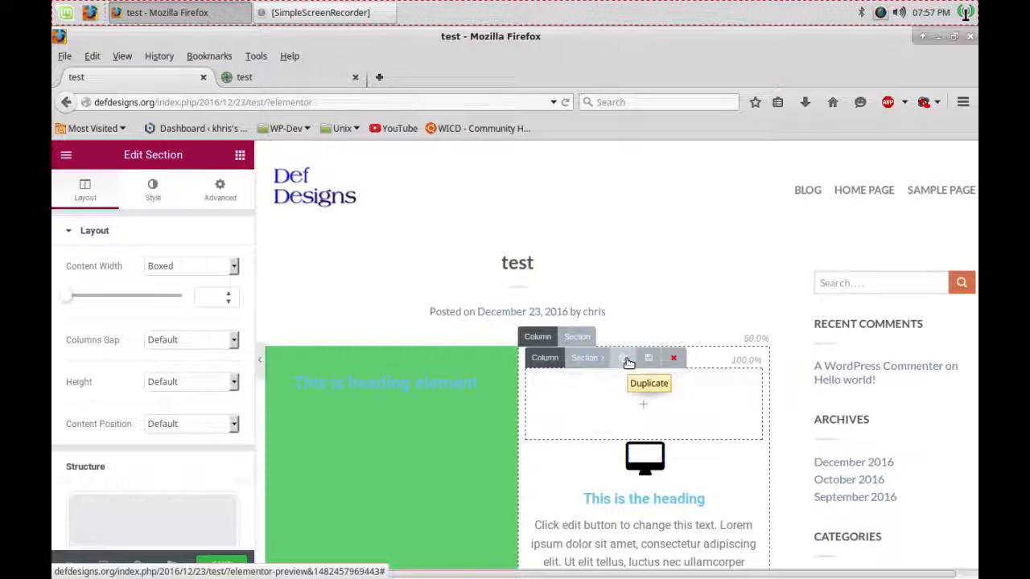
pyautogui.click(66, 158)
pyautogui.click(66, 158)
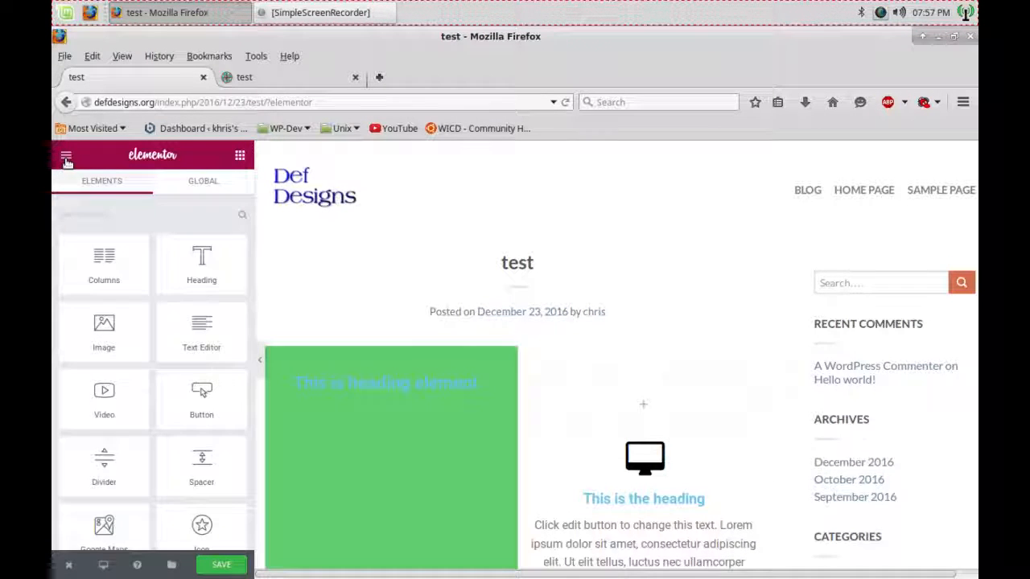
pyautogui.moveTo(93, 326); pyautogui.dragTo(669, 397)
pyautogui.moveTo(556, 382)
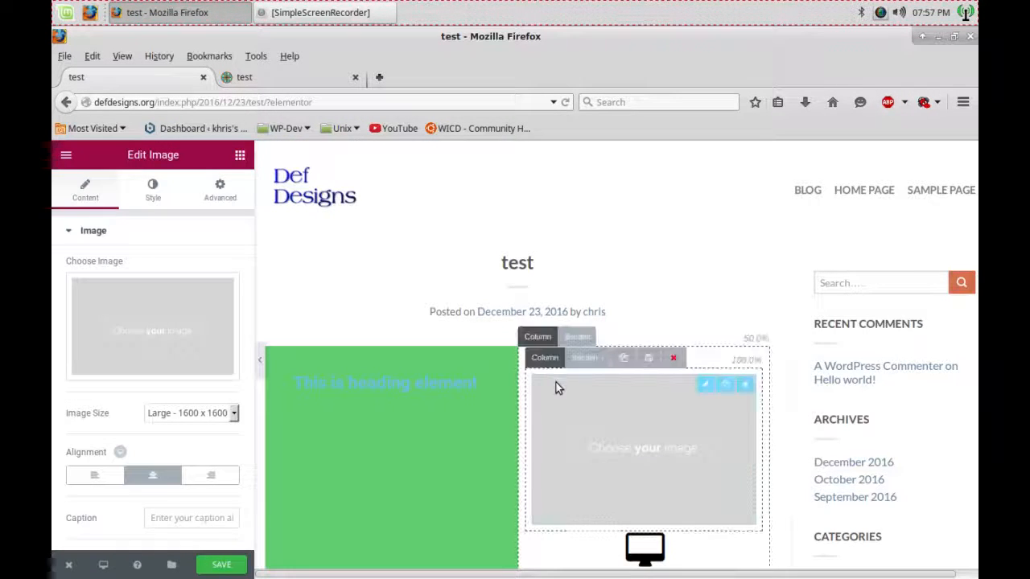
pyautogui.click(744, 385)
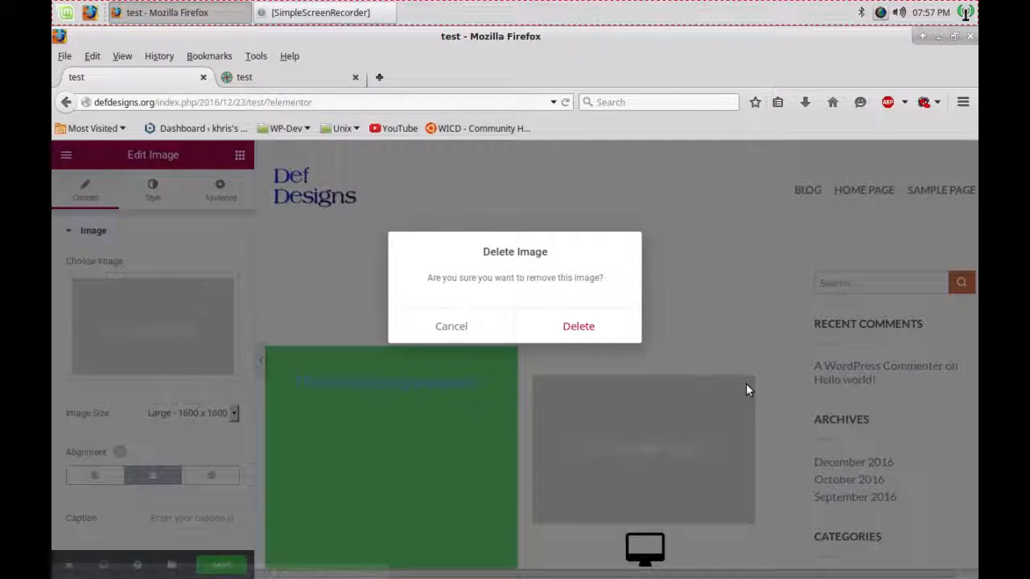
pyautogui.click(593, 324)
# Step: Add a Video widget to the nested column above the icon box and review its content settings before returning to the widget list
pyautogui.moveTo(107, 403); pyautogui.dragTo(646, 406)
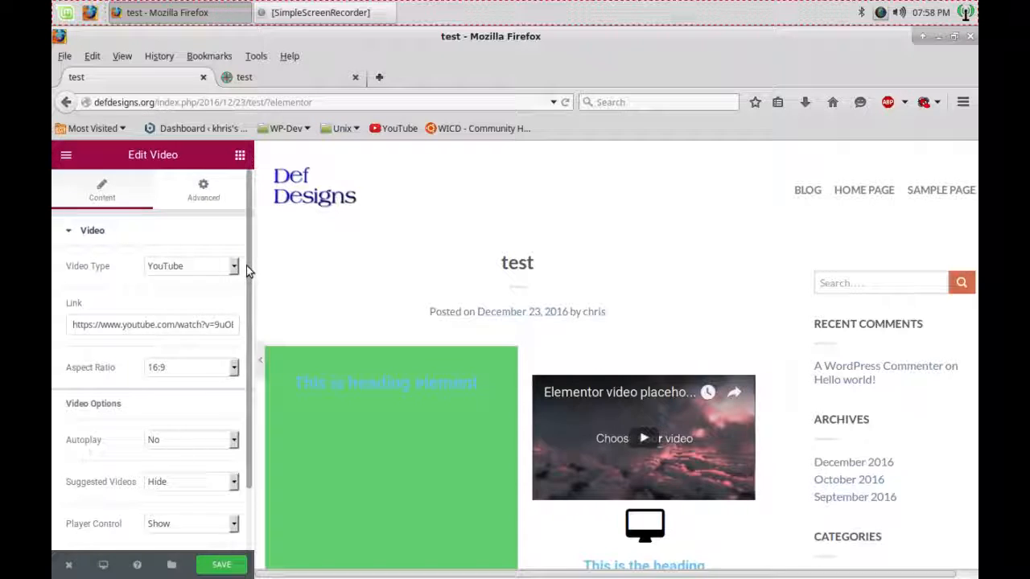
pyautogui.moveTo(246, 271); pyautogui.dragTo(248, 313)
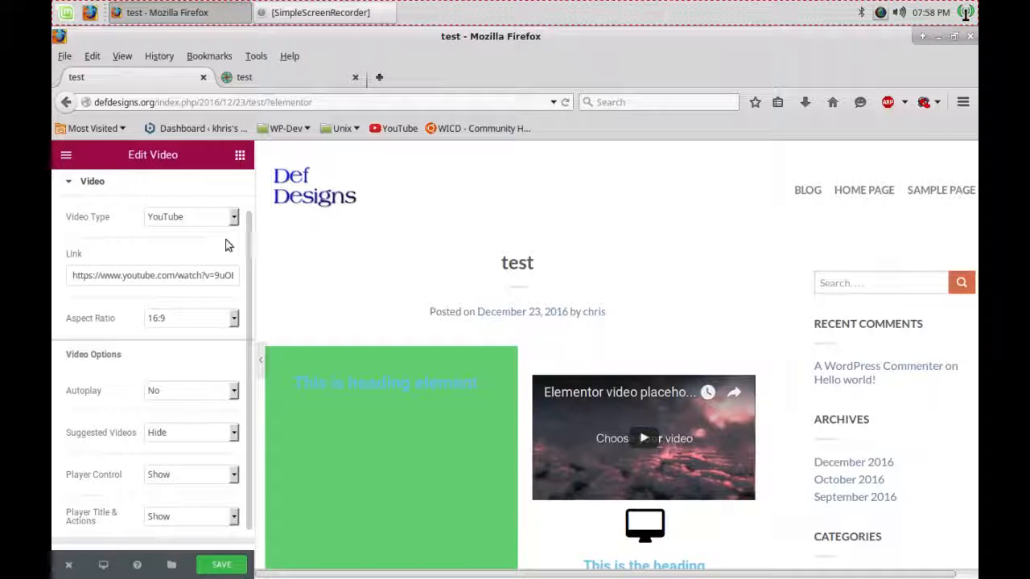
pyautogui.moveTo(246, 248); pyautogui.dragTo(245, 275)
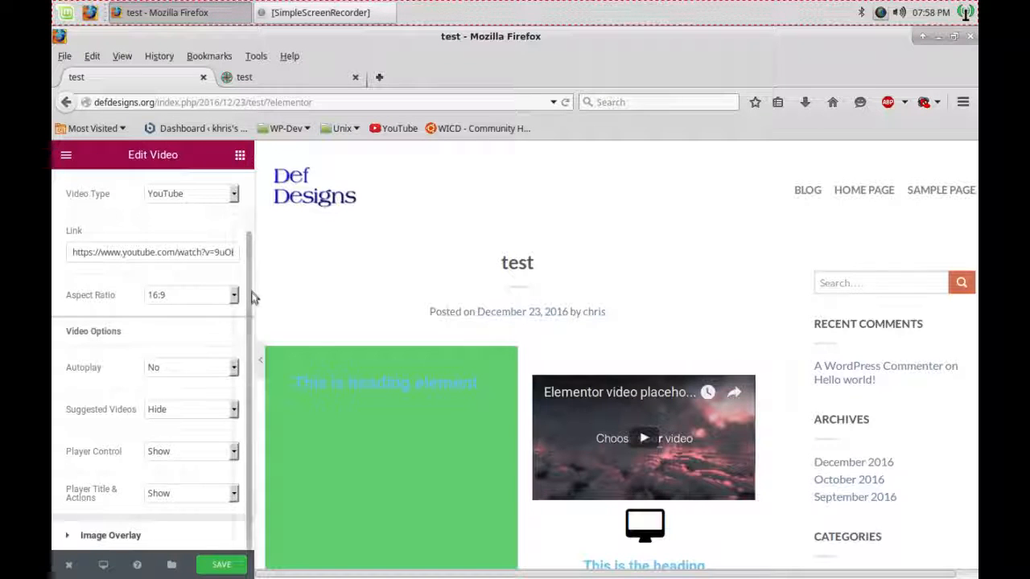
pyautogui.moveTo(252, 295); pyautogui.dragTo(251, 262)
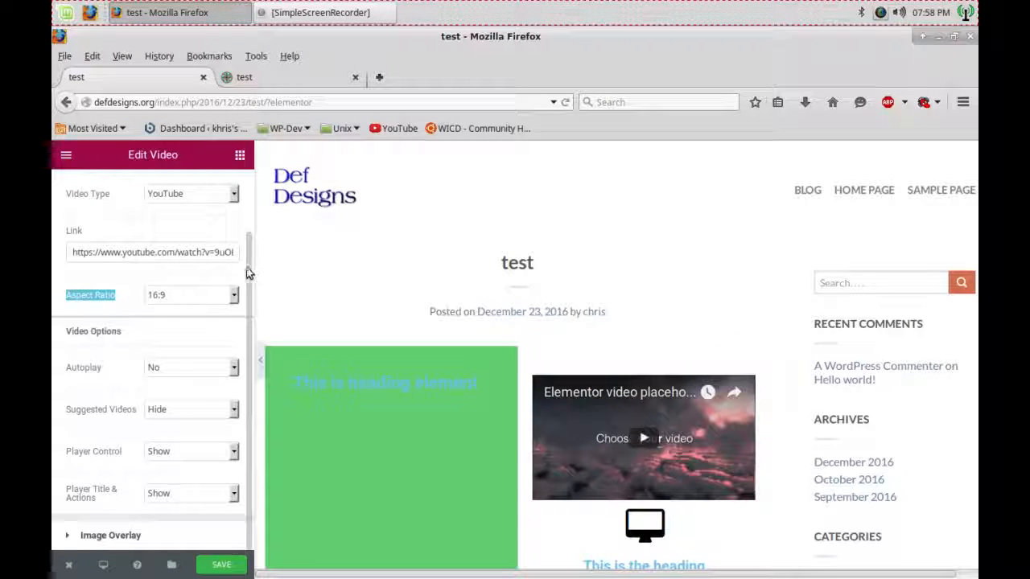
pyautogui.click(229, 277)
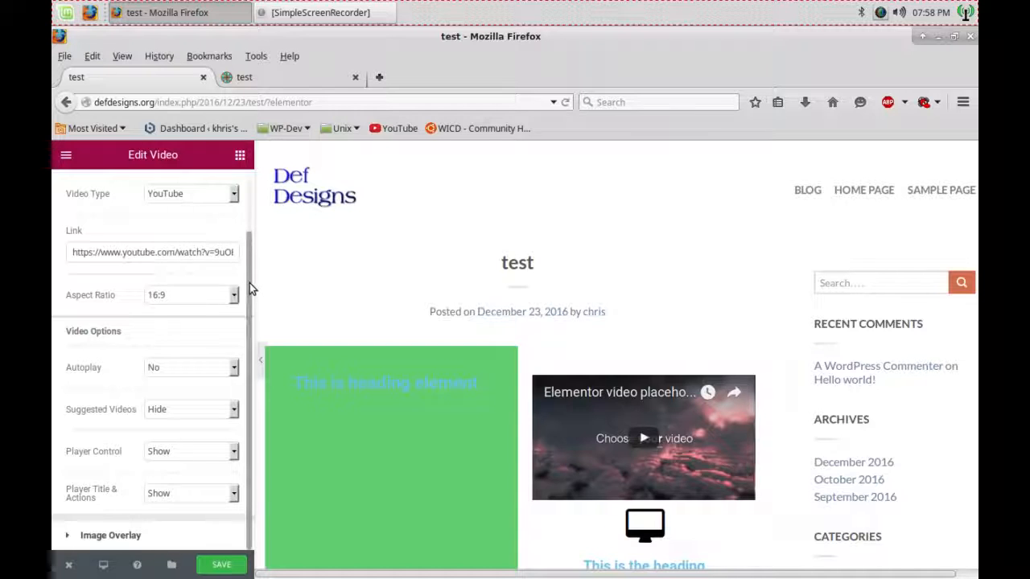
pyautogui.moveTo(250, 283); pyautogui.dragTo(251, 218)
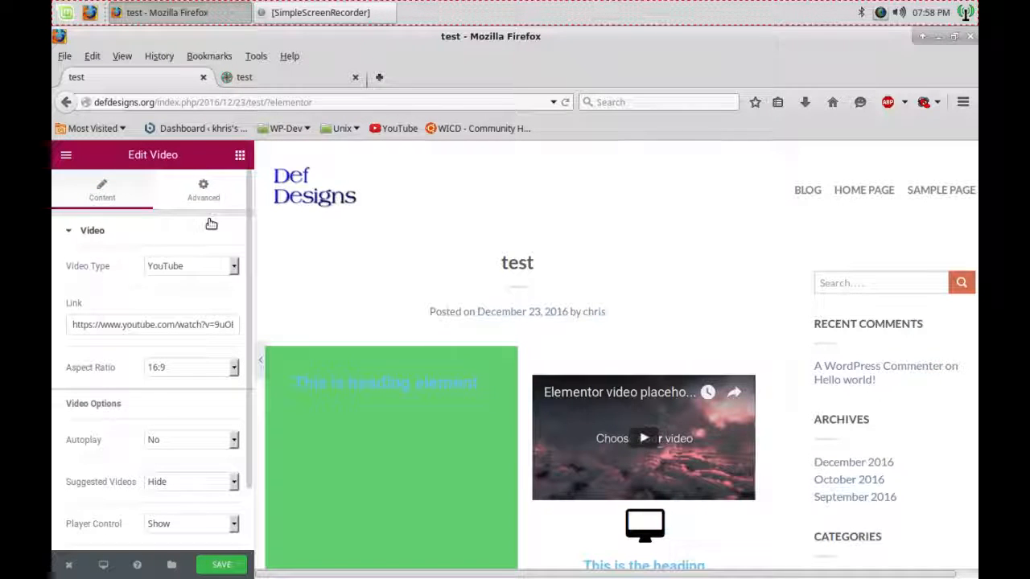
pyautogui.click(68, 160)
pyautogui.click(69, 160)
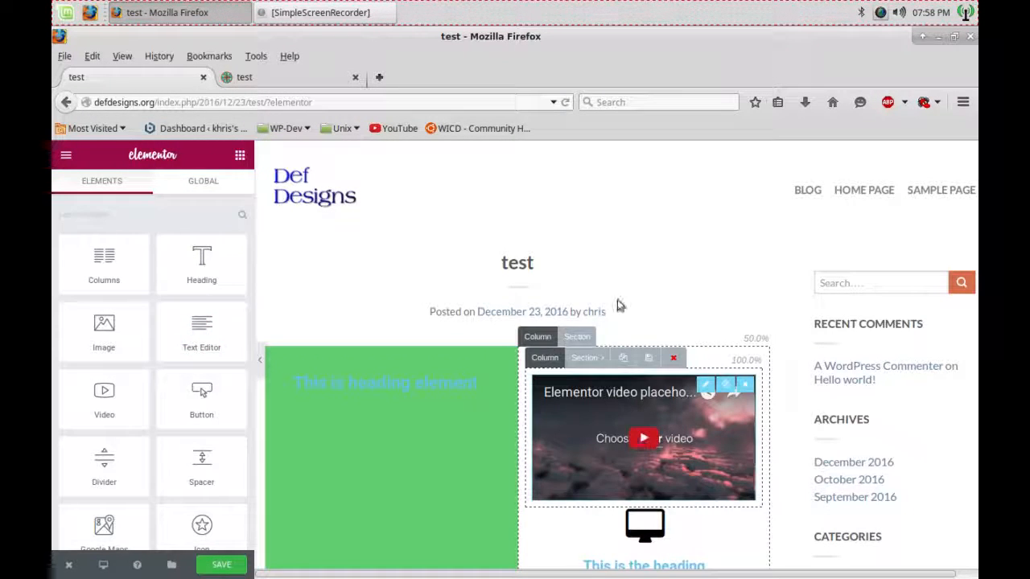
# Step: Save the post, reload the live test post, and briefly play and pause its video
pyautogui.click(231, 567)
pyautogui.click(304, 82)
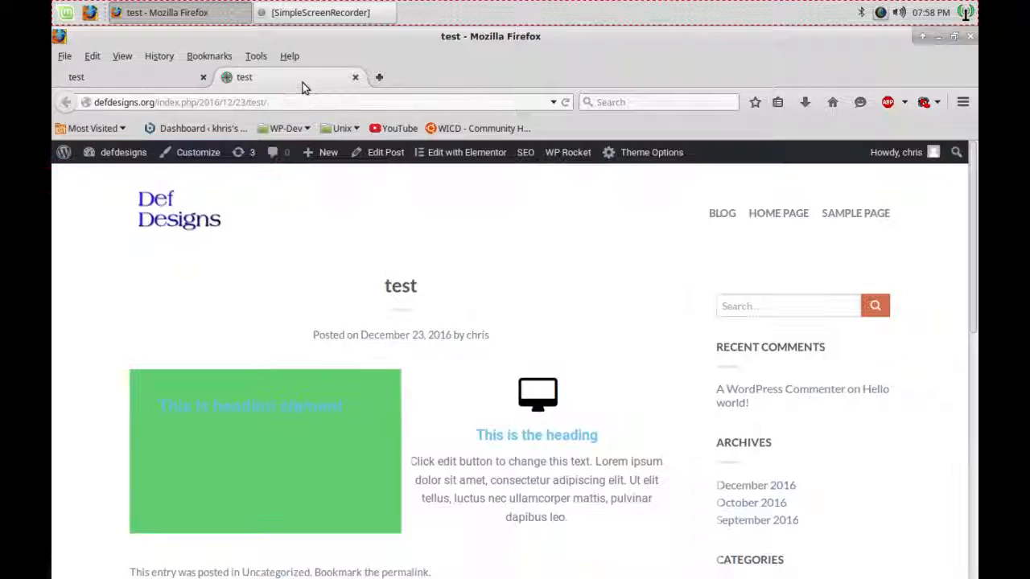
pyautogui.click(565, 103)
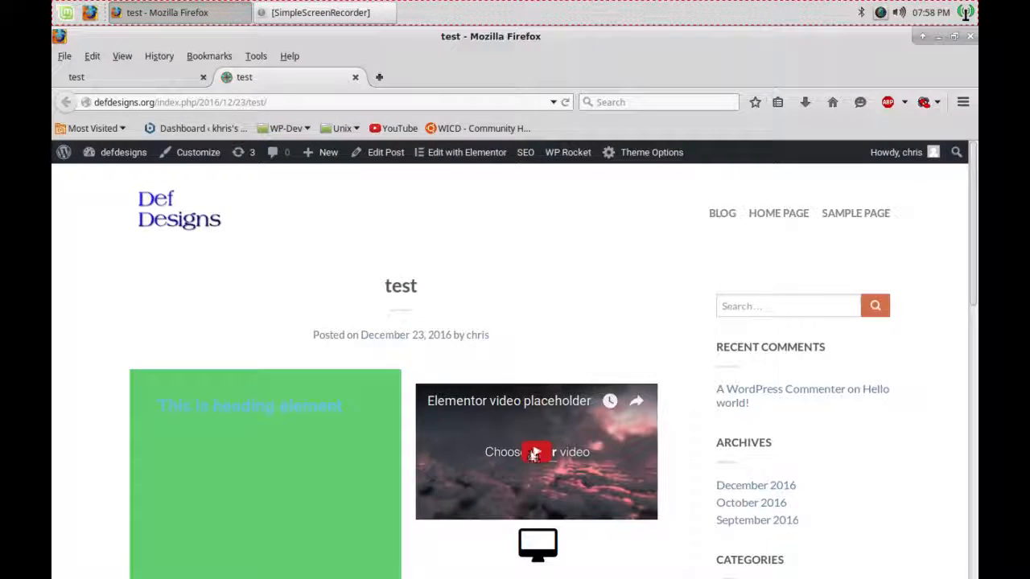
pyautogui.click(534, 454)
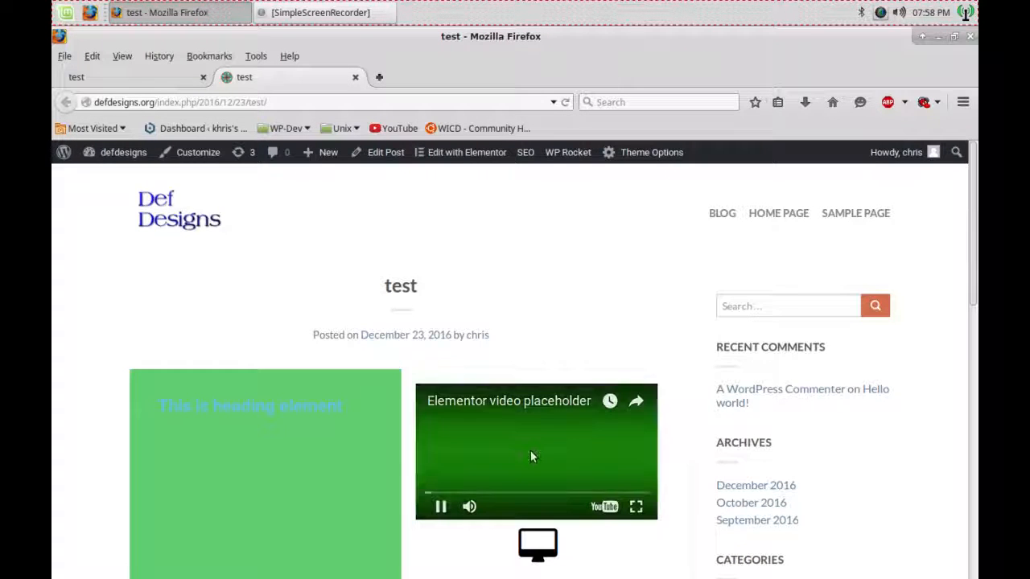
pyautogui.click(488, 455)
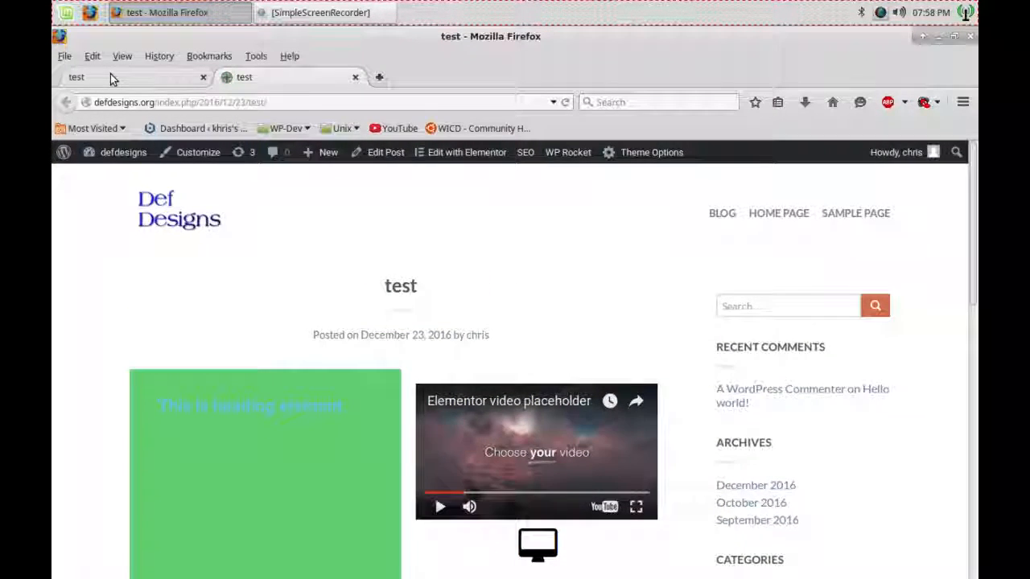
# Step: Return to the test post in the Elementor editor and look through the available basic and WordPress widgets
pyautogui.click(111, 74)
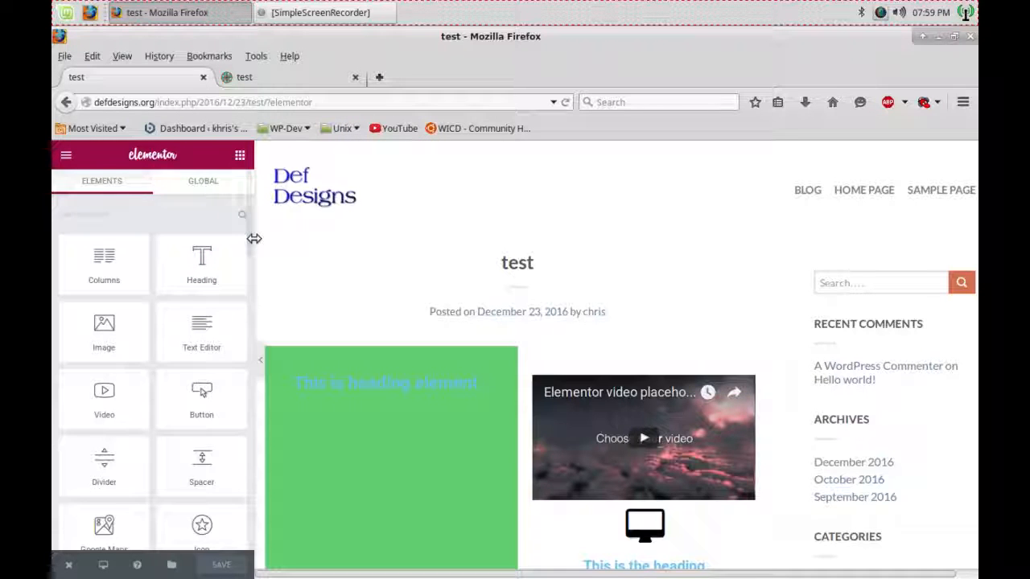
pyautogui.moveTo(246, 234); pyautogui.dragTo(250, 374)
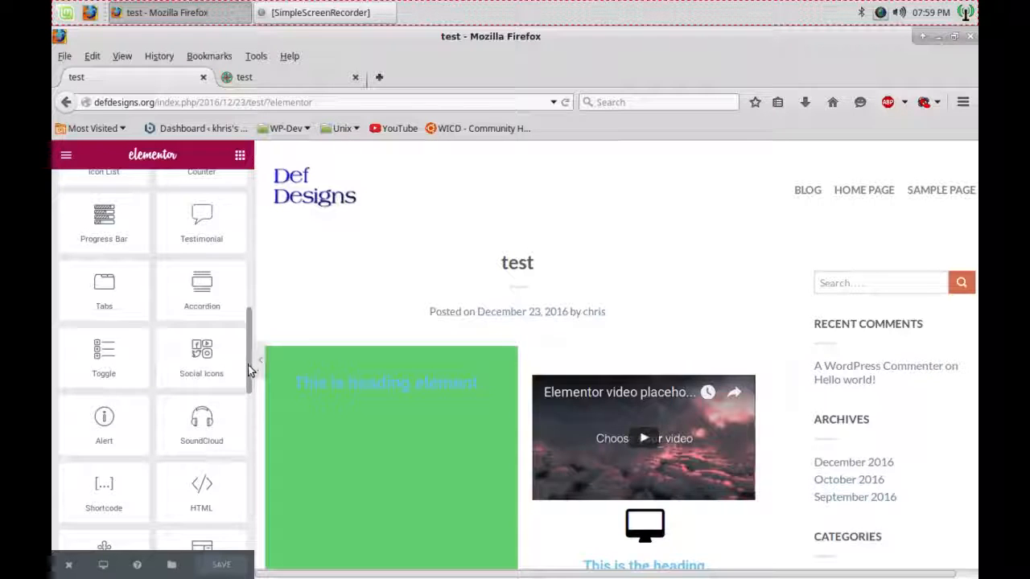
pyautogui.moveTo(248, 365); pyautogui.dragTo(248, 389)
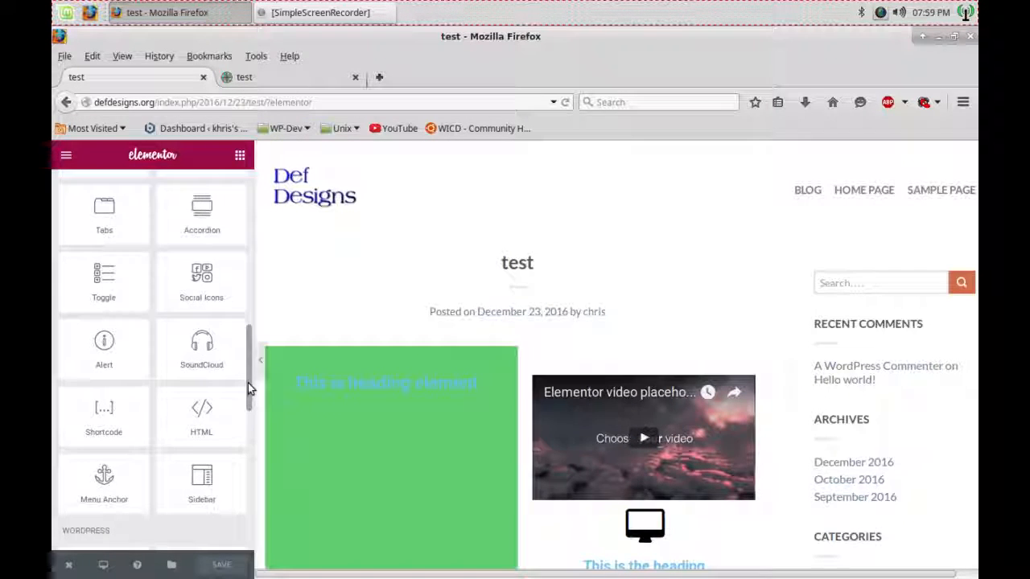
pyautogui.scroll(-3, 247, 389)
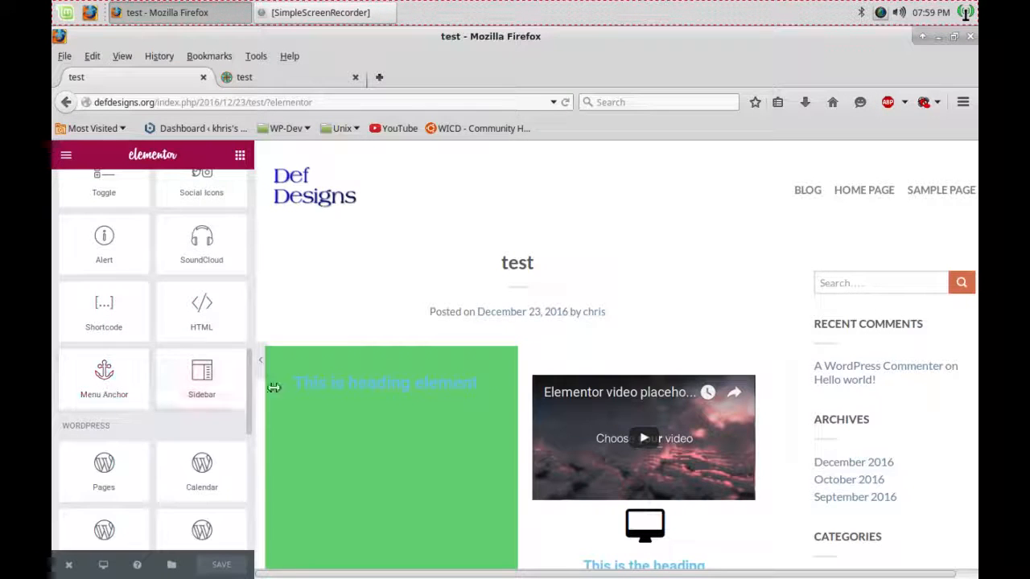
pyautogui.moveTo(250, 398); pyautogui.dragTo(250, 182)
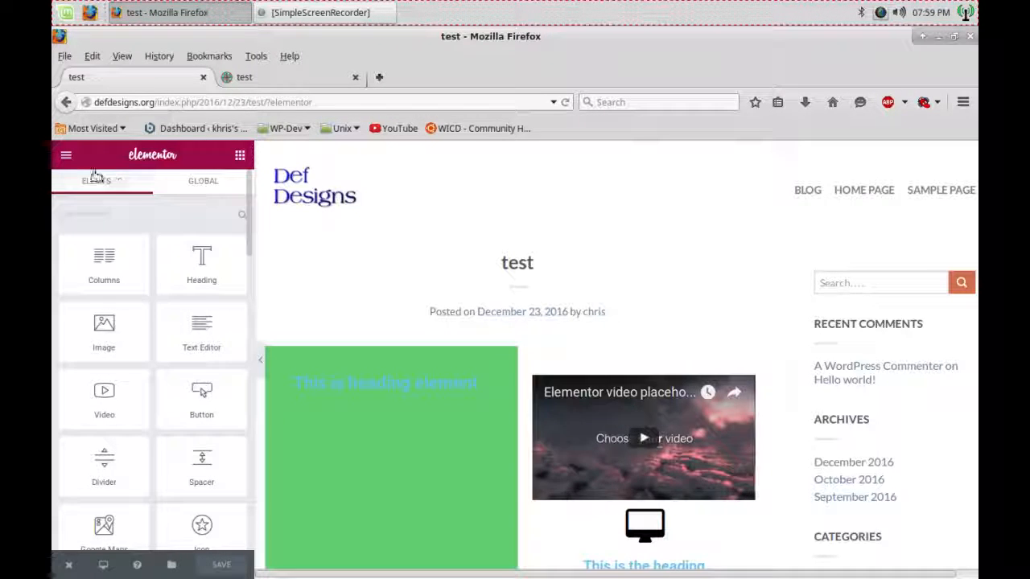
# Step: Leave the Elementor editor for the test post's edit screen in the WordPress dashboard and look down the page
pyautogui.moveTo(71, 569)
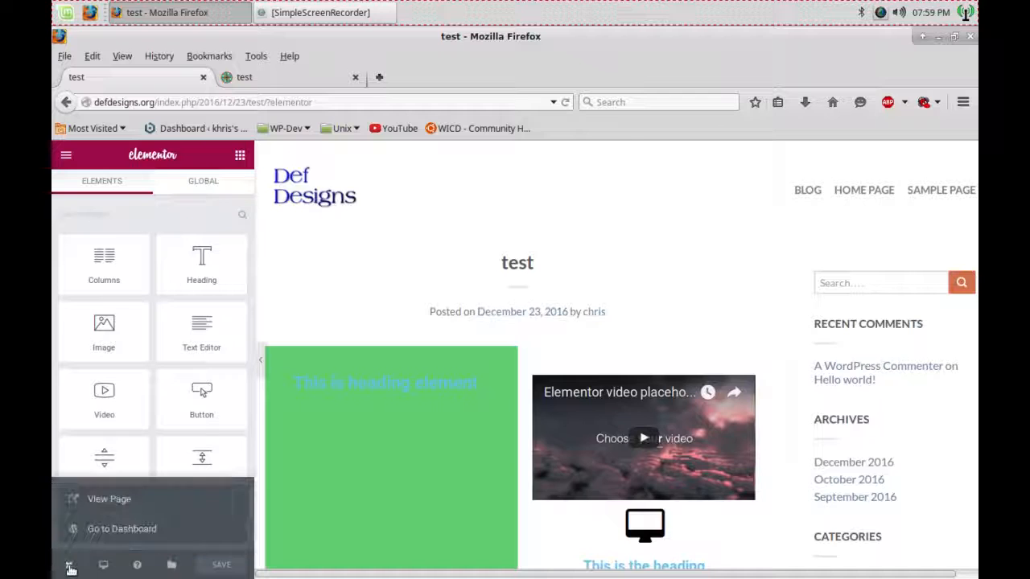
pyautogui.click(117, 529)
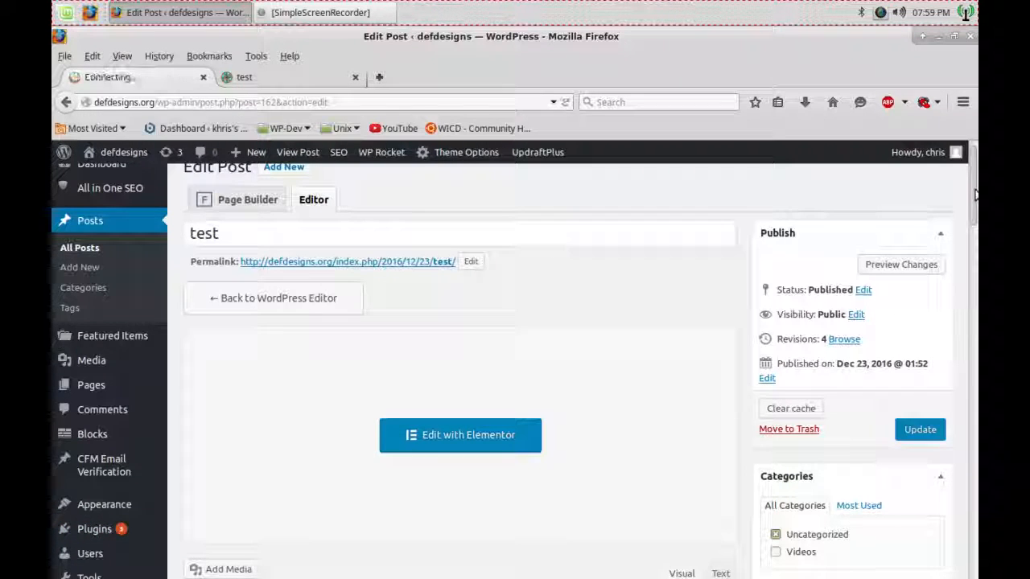
pyautogui.click(975, 265)
pyautogui.moveTo(975, 265); pyautogui.dragTo(976, 355)
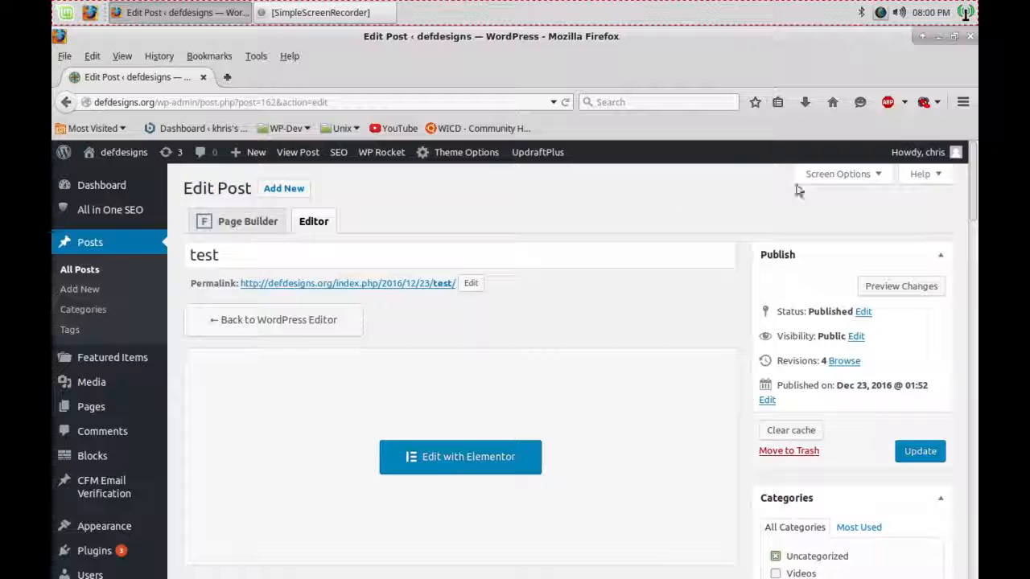
# Step: Examine the post content, All in One SEO Pack fields and cache options on the edit screen, ending back at its beginning
pyautogui.moveTo(967, 182); pyautogui.dragTo(971, 476)
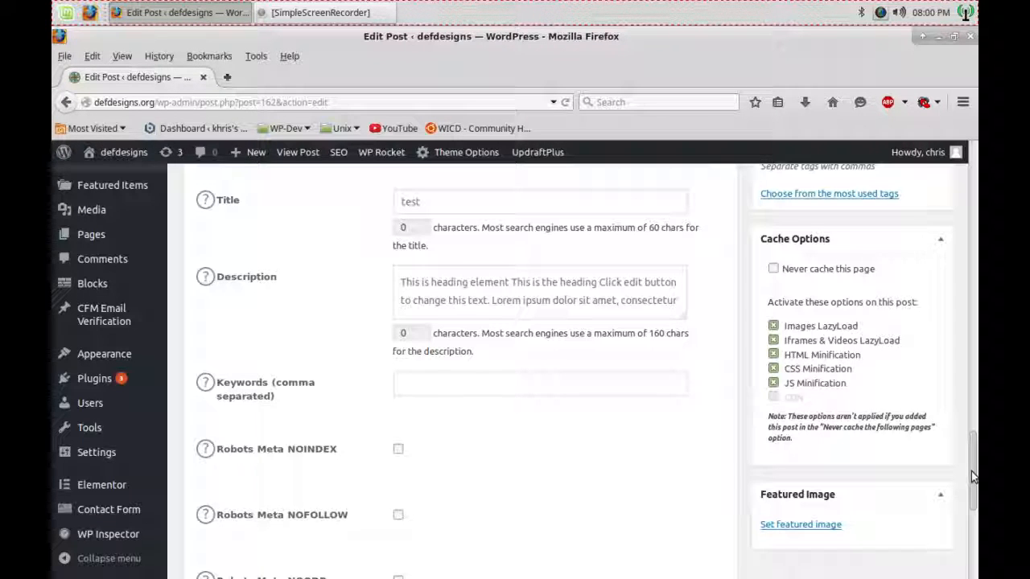
pyautogui.scroll(-4, 973, 477)
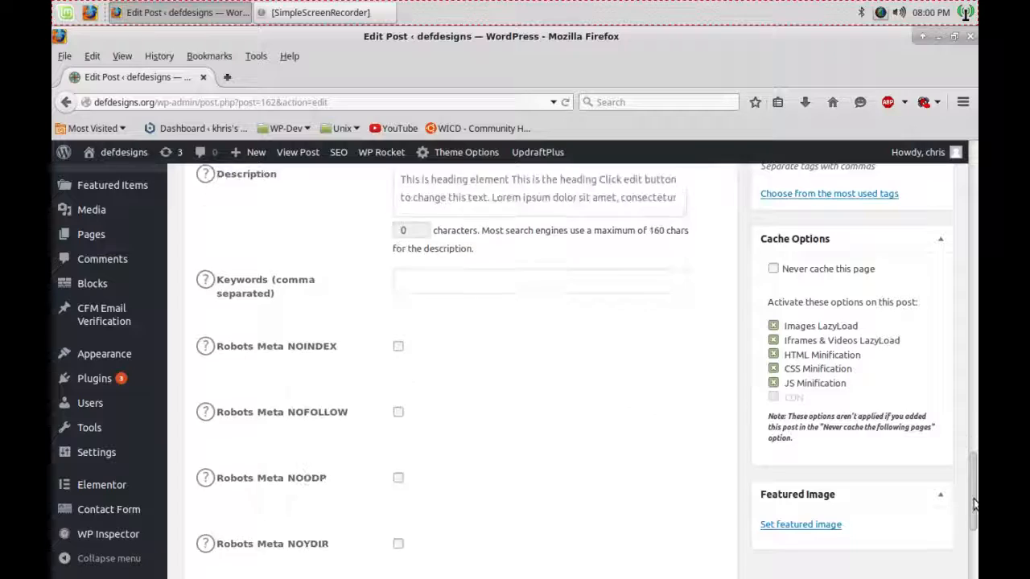
pyautogui.scroll(2, 973, 476)
pyautogui.moveTo(972, 473); pyautogui.dragTo(976, 380)
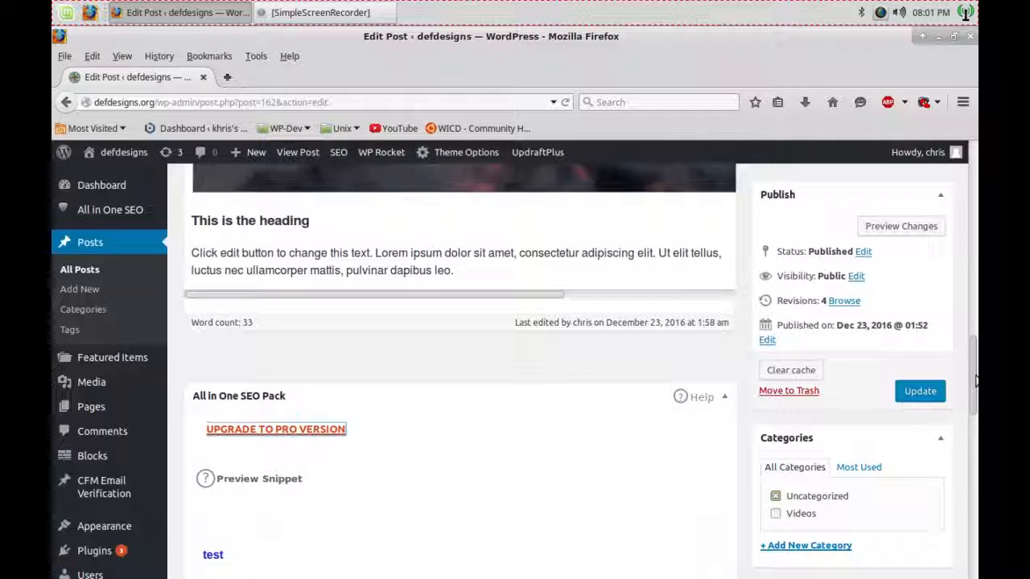
pyautogui.moveTo(976, 380); pyautogui.dragTo(975, 375)
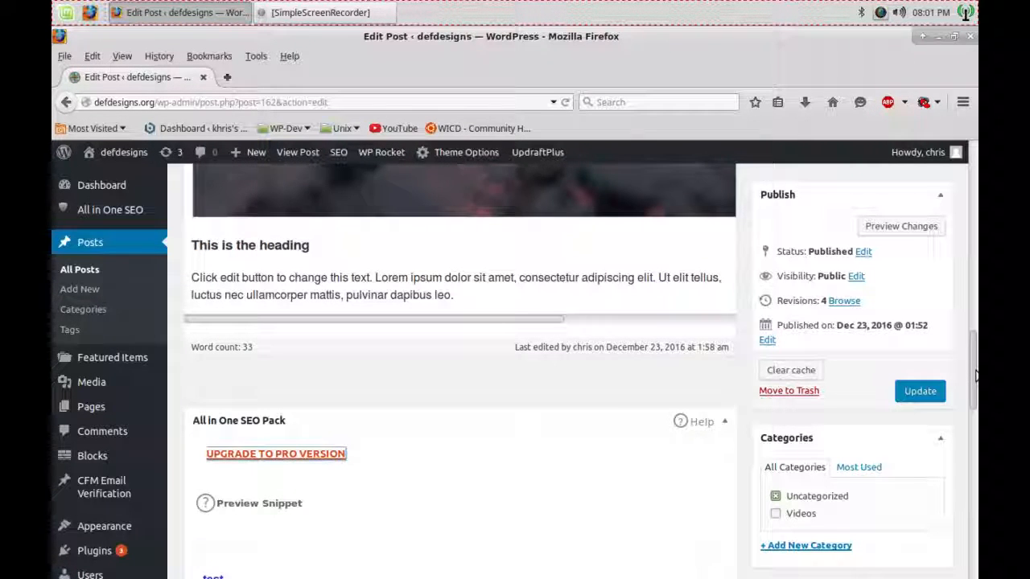
pyautogui.moveTo(974, 379); pyautogui.dragTo(977, 183)
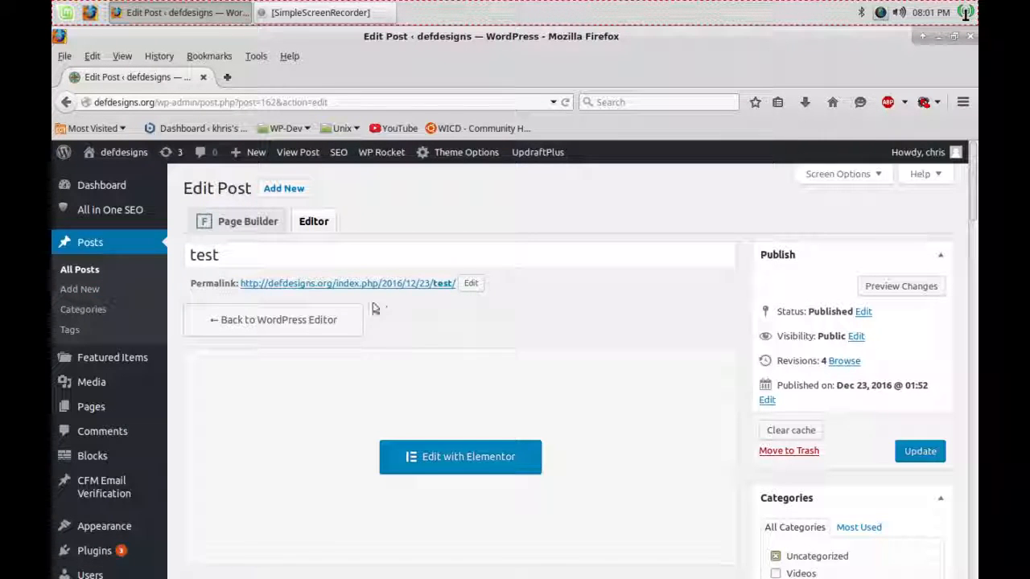
pyautogui.moveTo(975, 190)
pyautogui.mouseDown()
pyautogui.moveTo(974, 281)
pyautogui.moveTo(975, 184)
pyautogui.mouseUp()
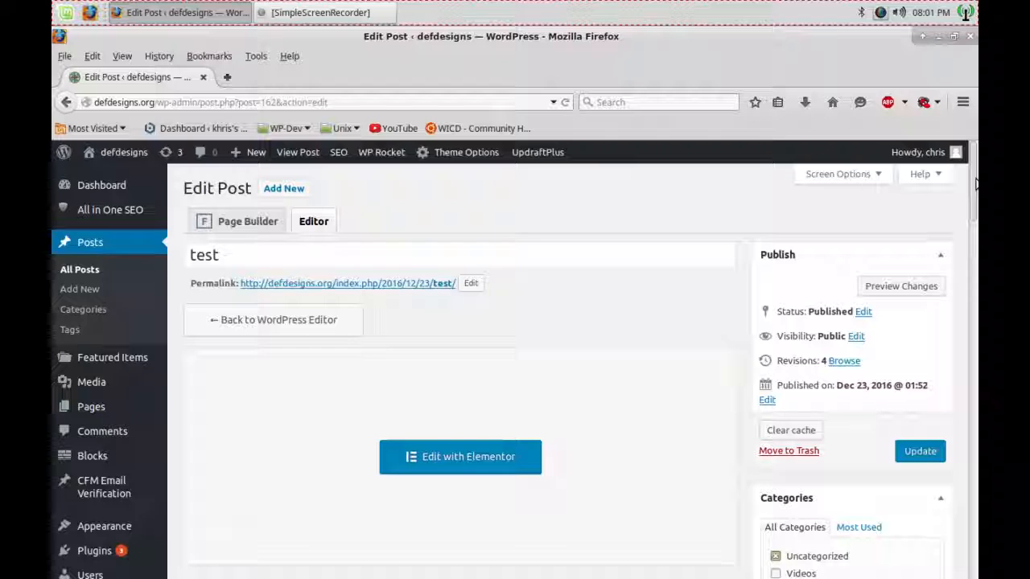